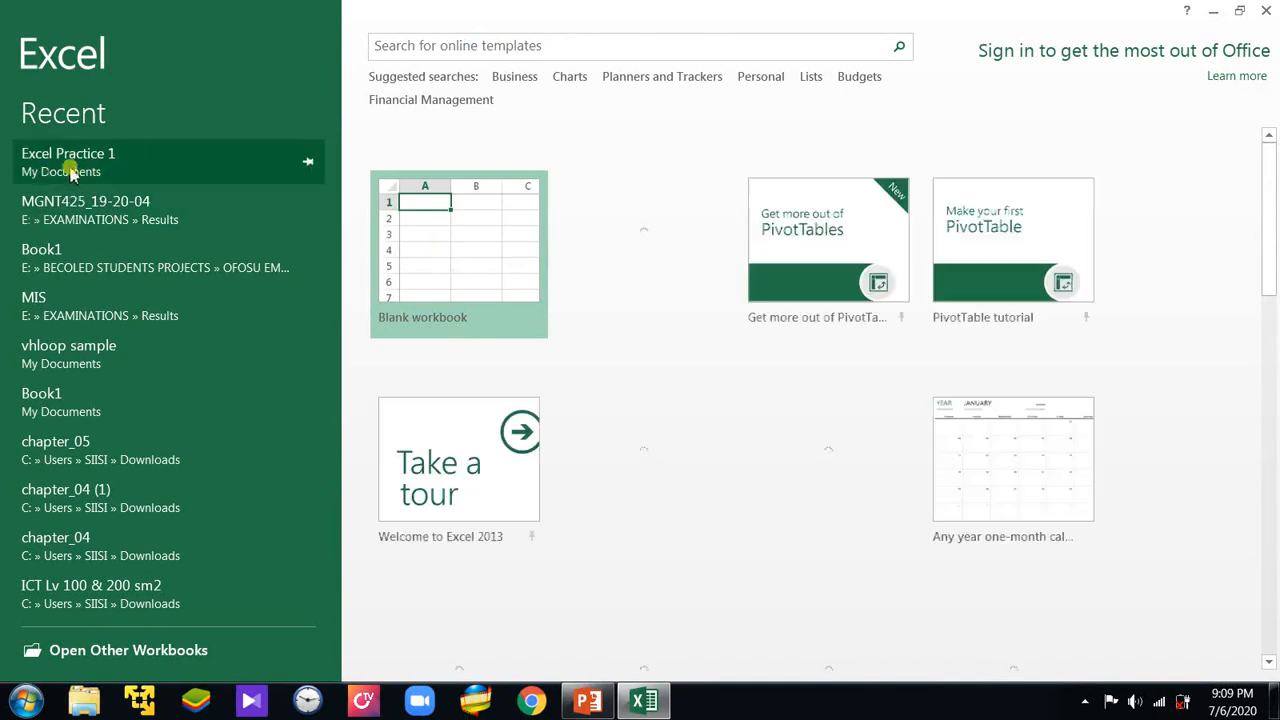
Open the recent workbook Excel Practice 1 from My Documents
left_click(99, 170)
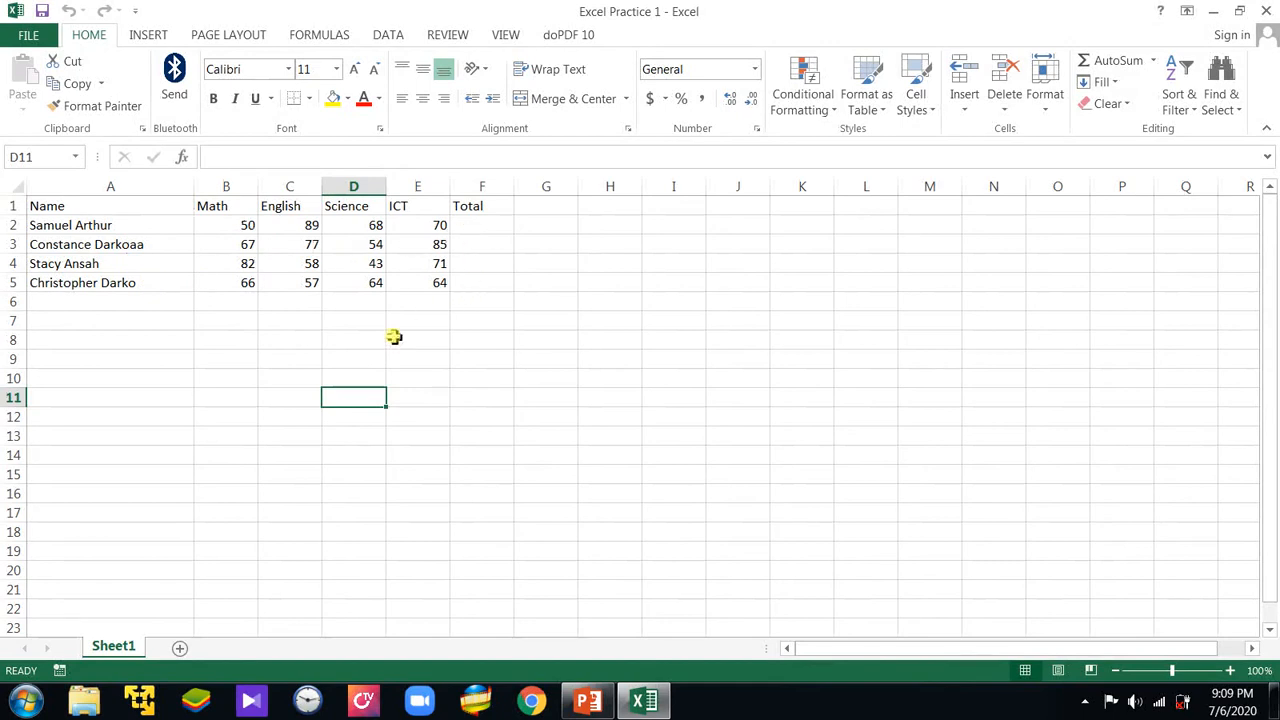
left_click(228, 377)
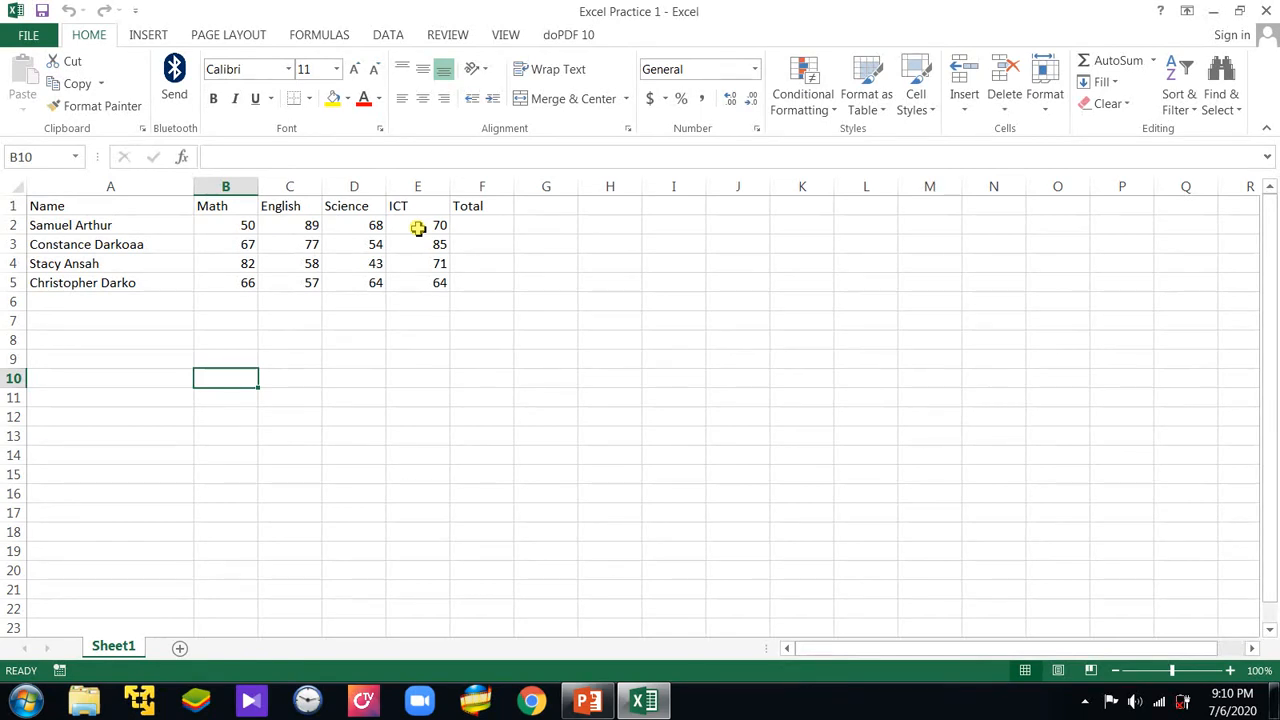
Enter the formula =B2+C2+D2+E2 in F2 to total the first student's four subject scores
left_click(466, 227)
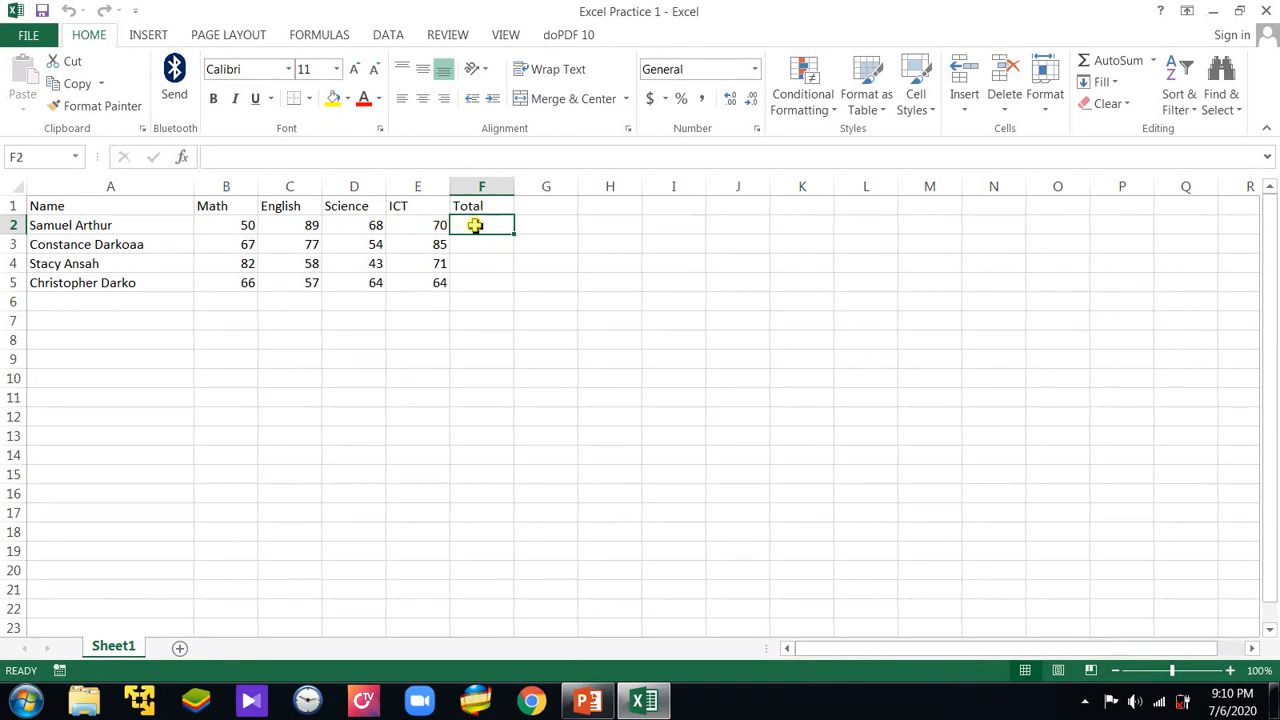
type("=")
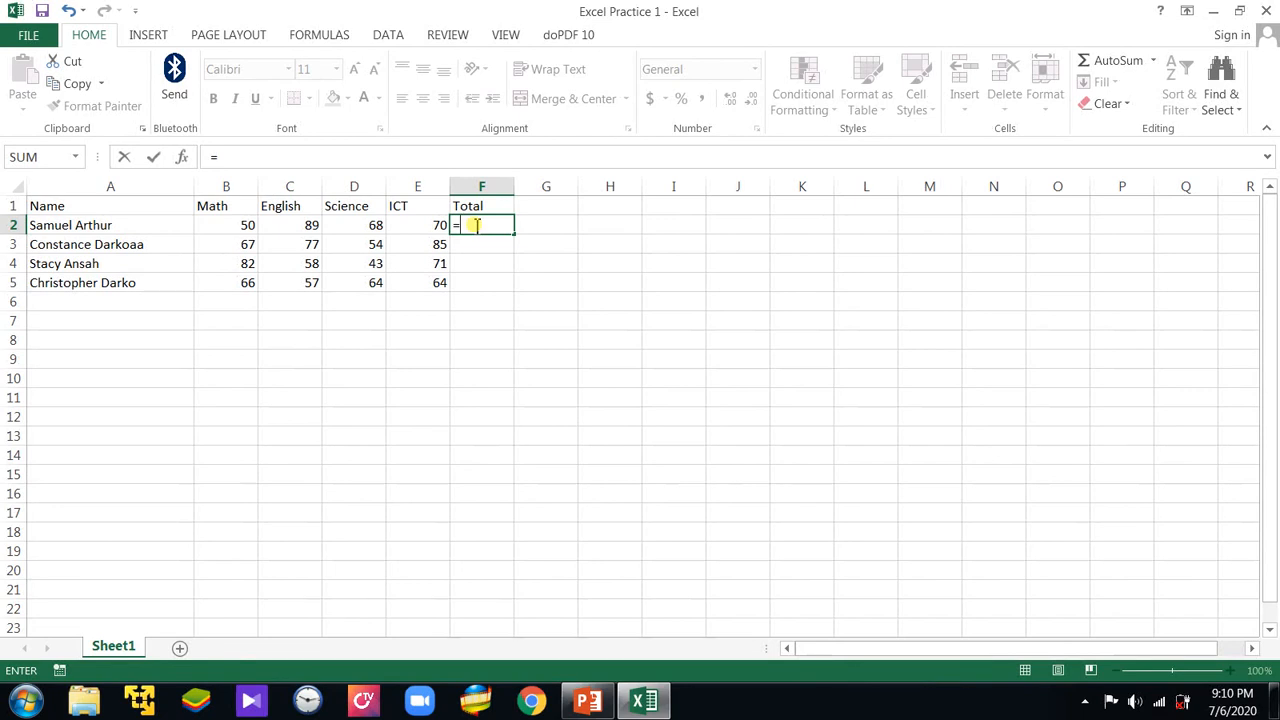
type("B2")
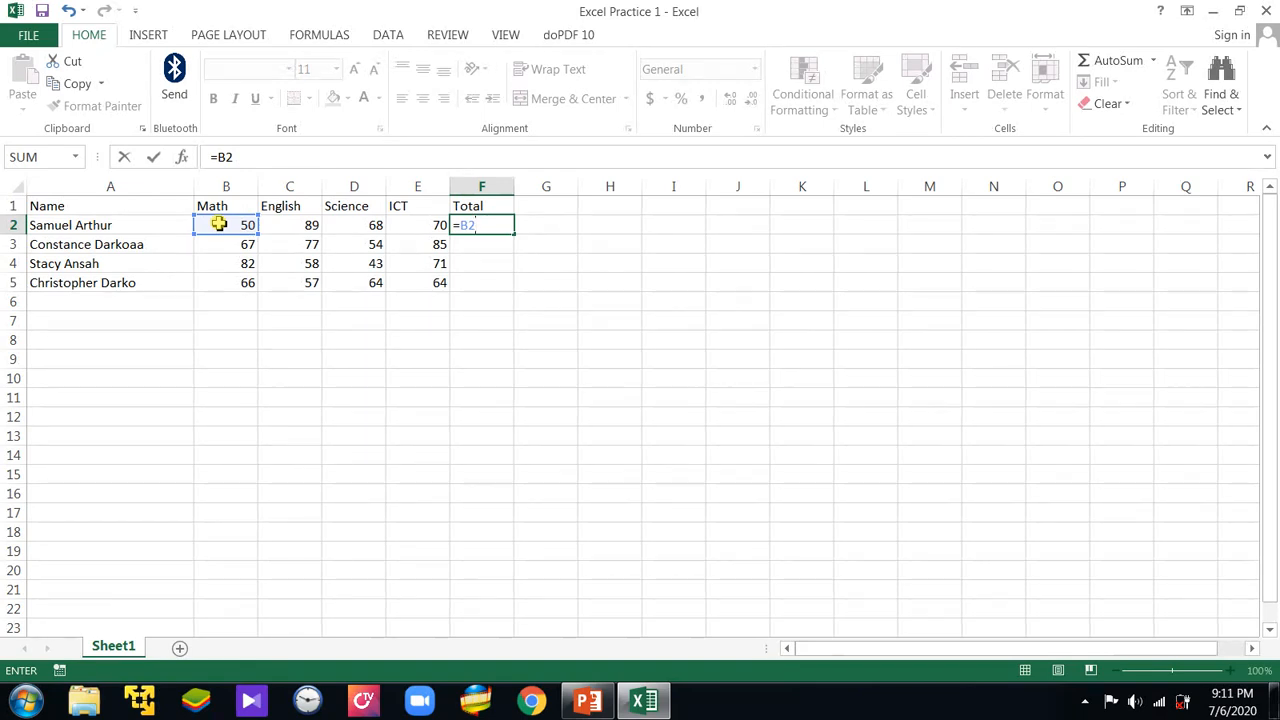
type("+")
type("C2")
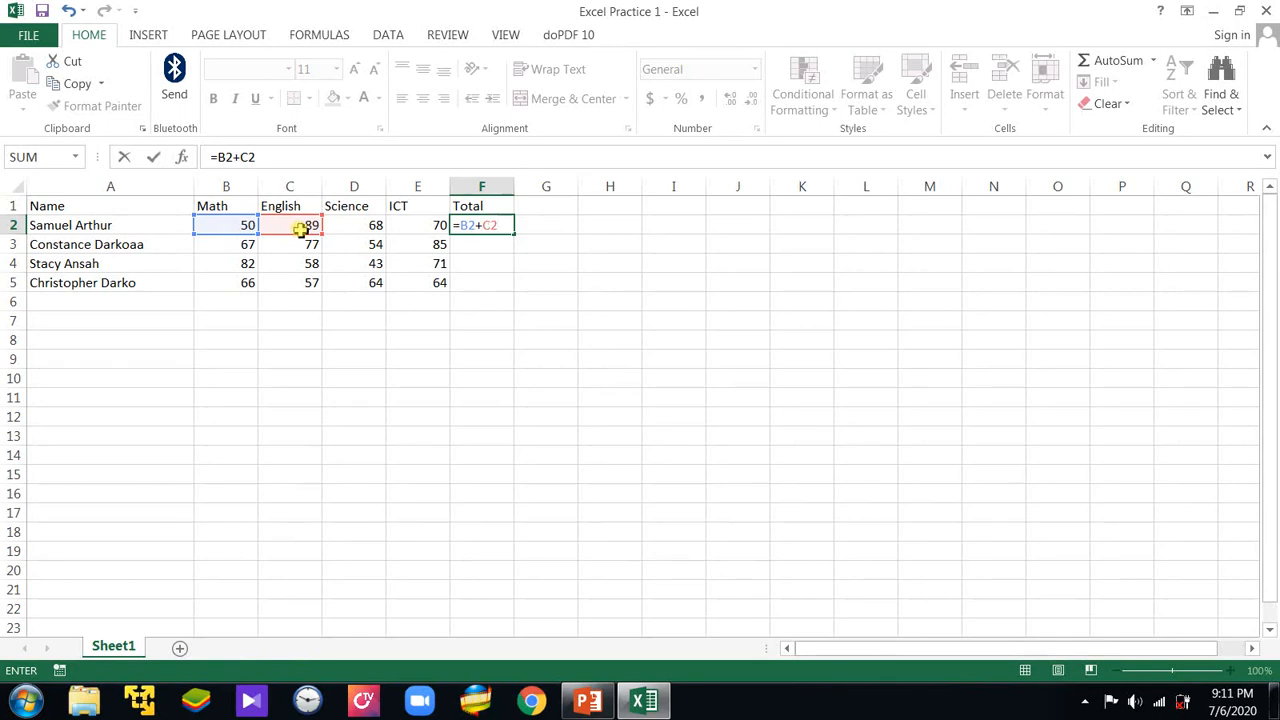
type("+D2")
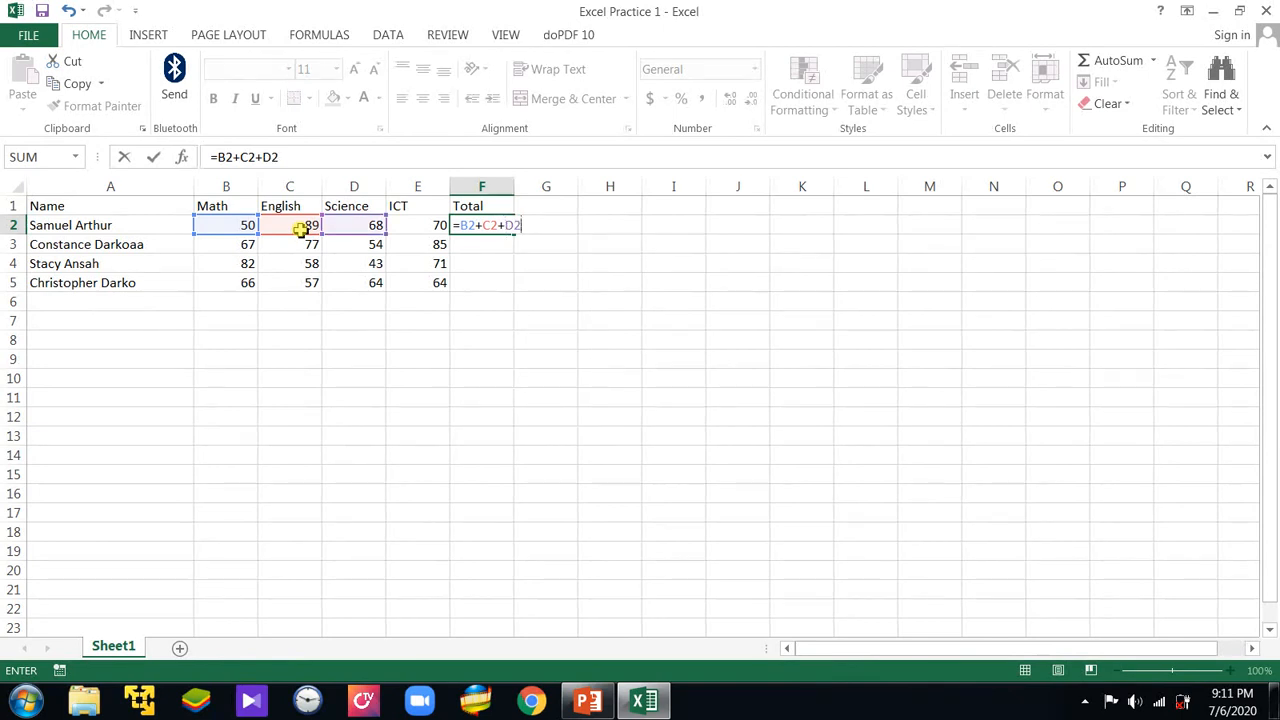
type("+")
type("3")
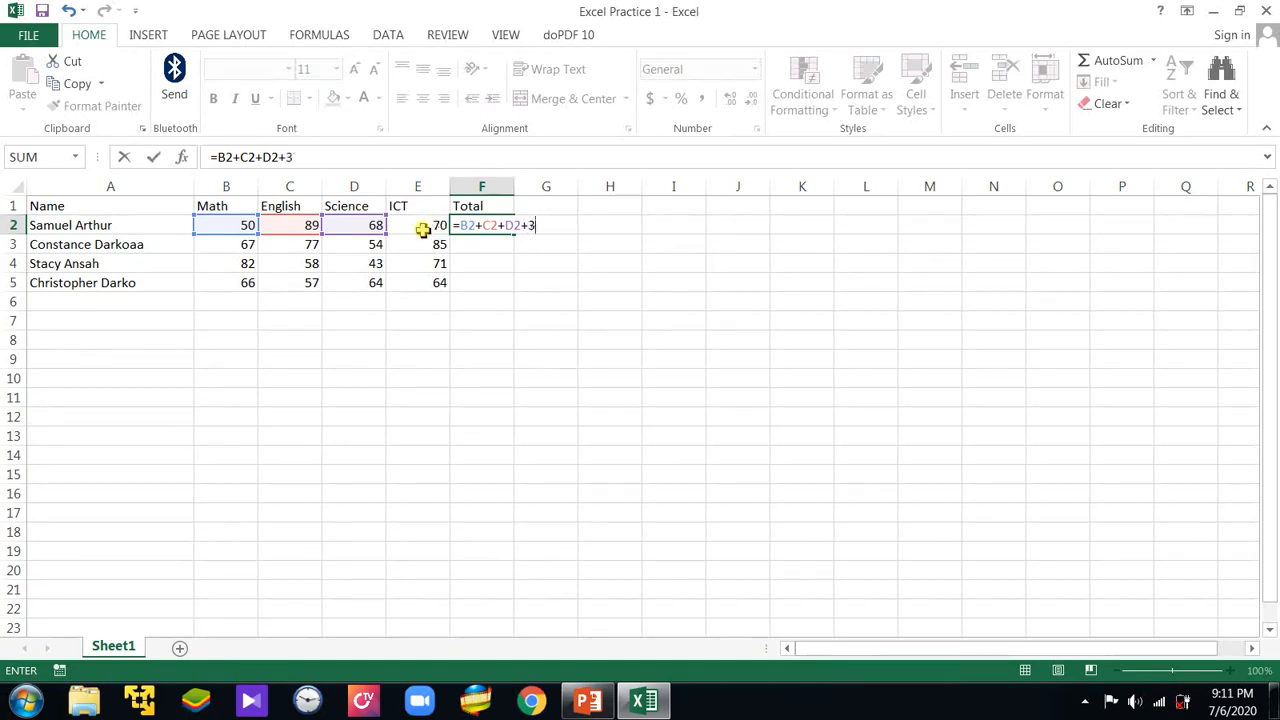
key("BackSpace")
type("E2")
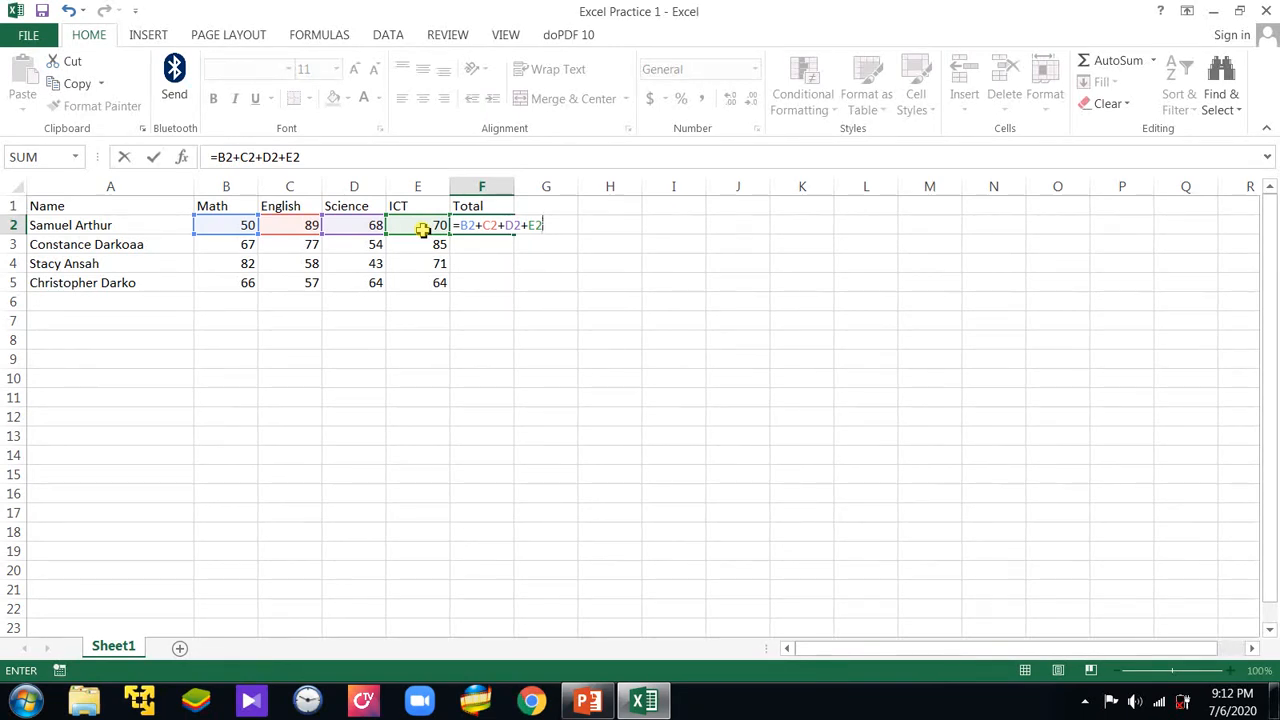
key("Return")
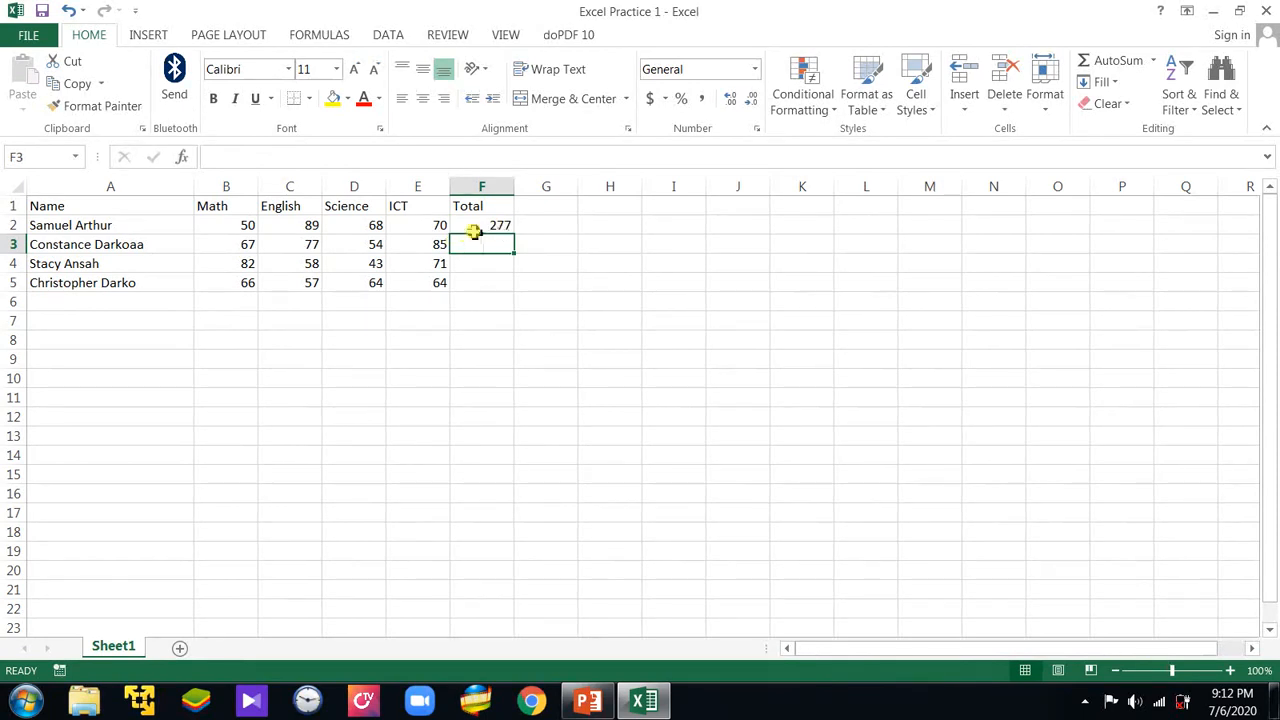
Examine the cell-reference formula behind the first student's total in F2 without changing it
left_click(495, 224)
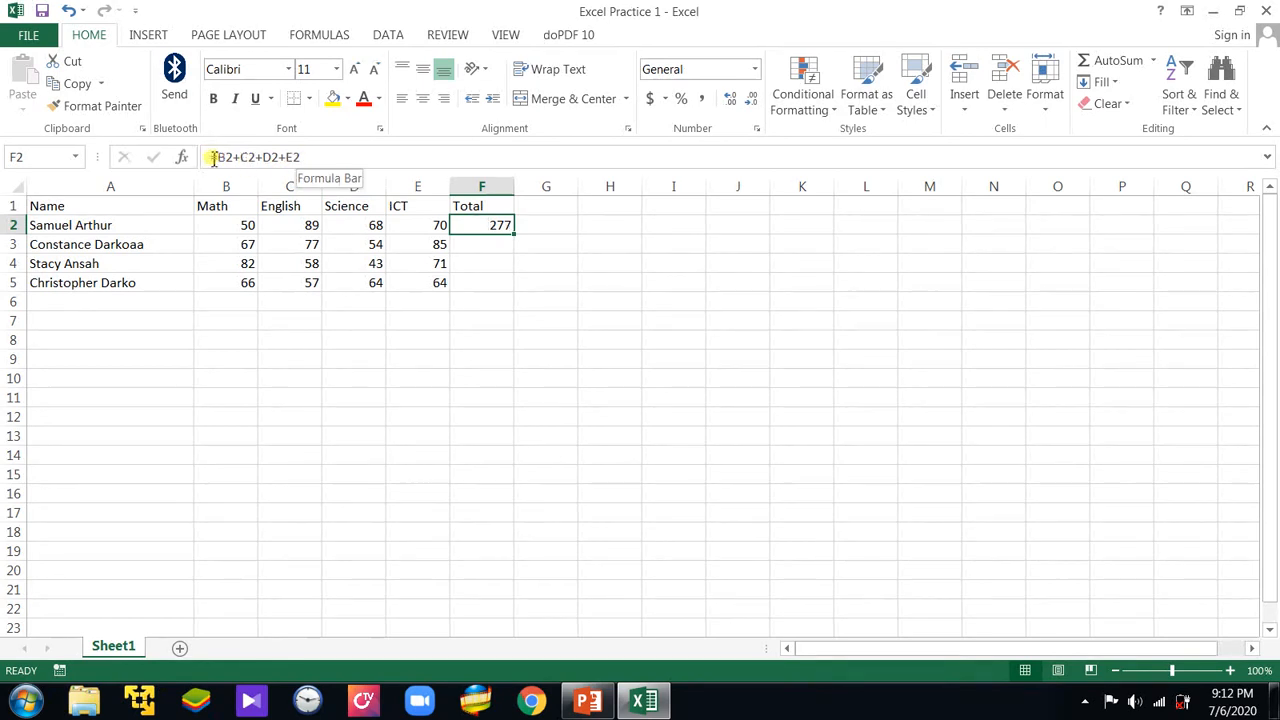
left_click(313, 160)
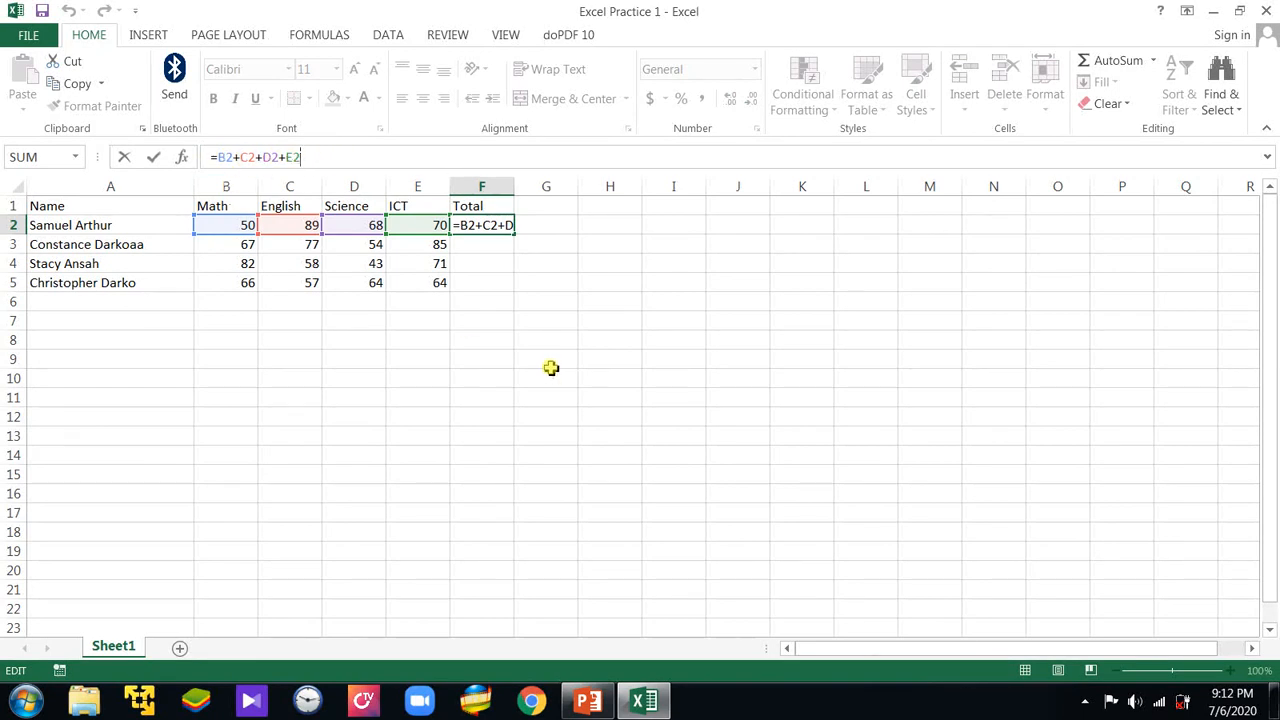
key("Return")
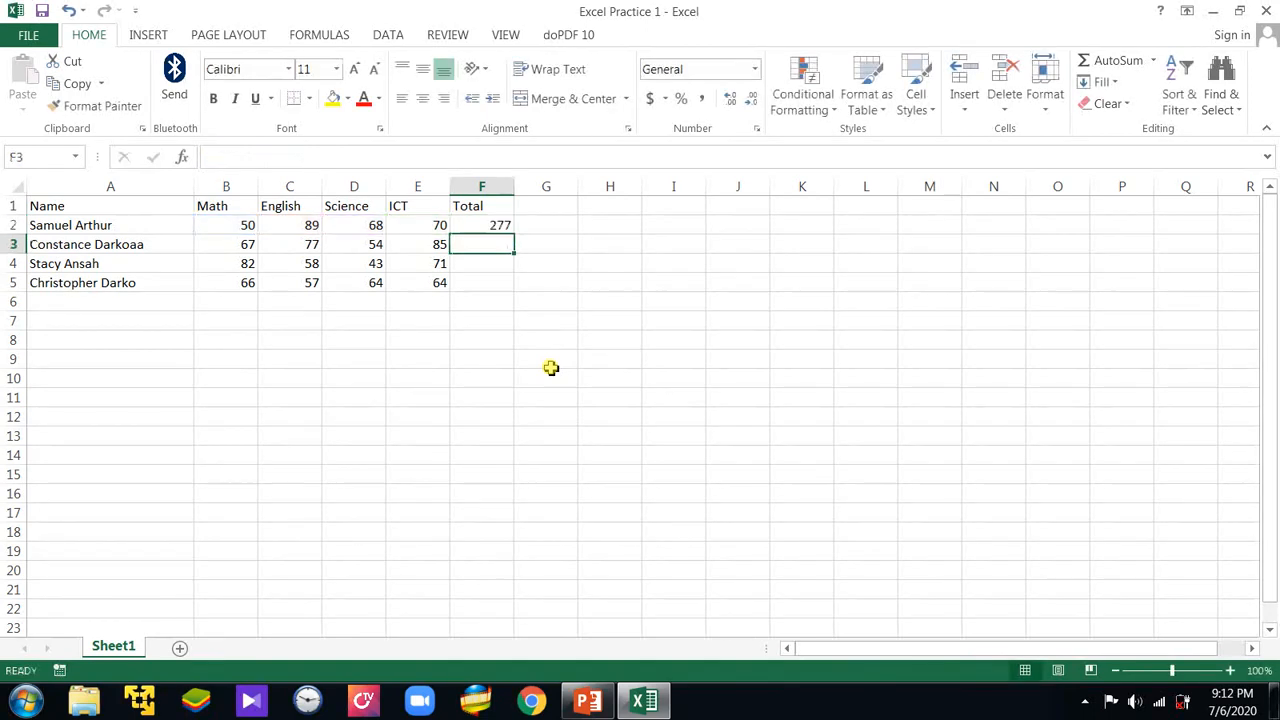
left_click(506, 228)
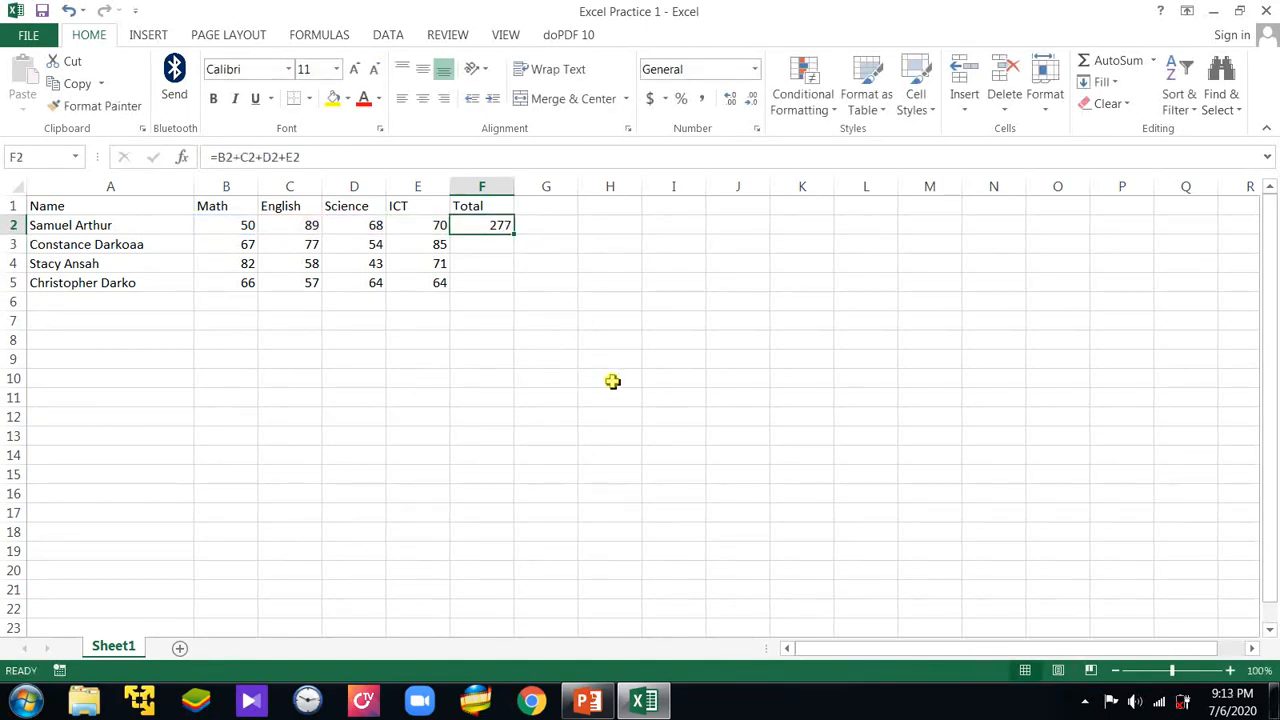
left_click(549, 385)
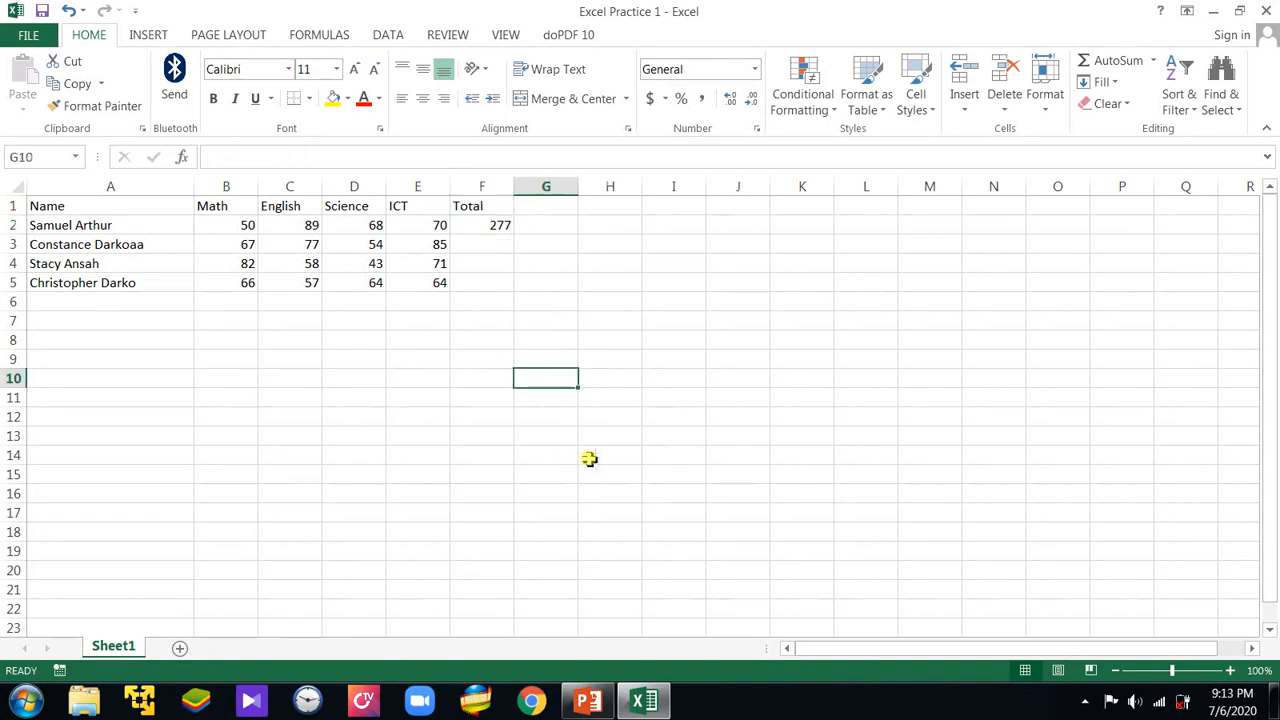
Set the first student's Math score in B2 to 62 and English score in C2 to 74
left_click(222, 227)
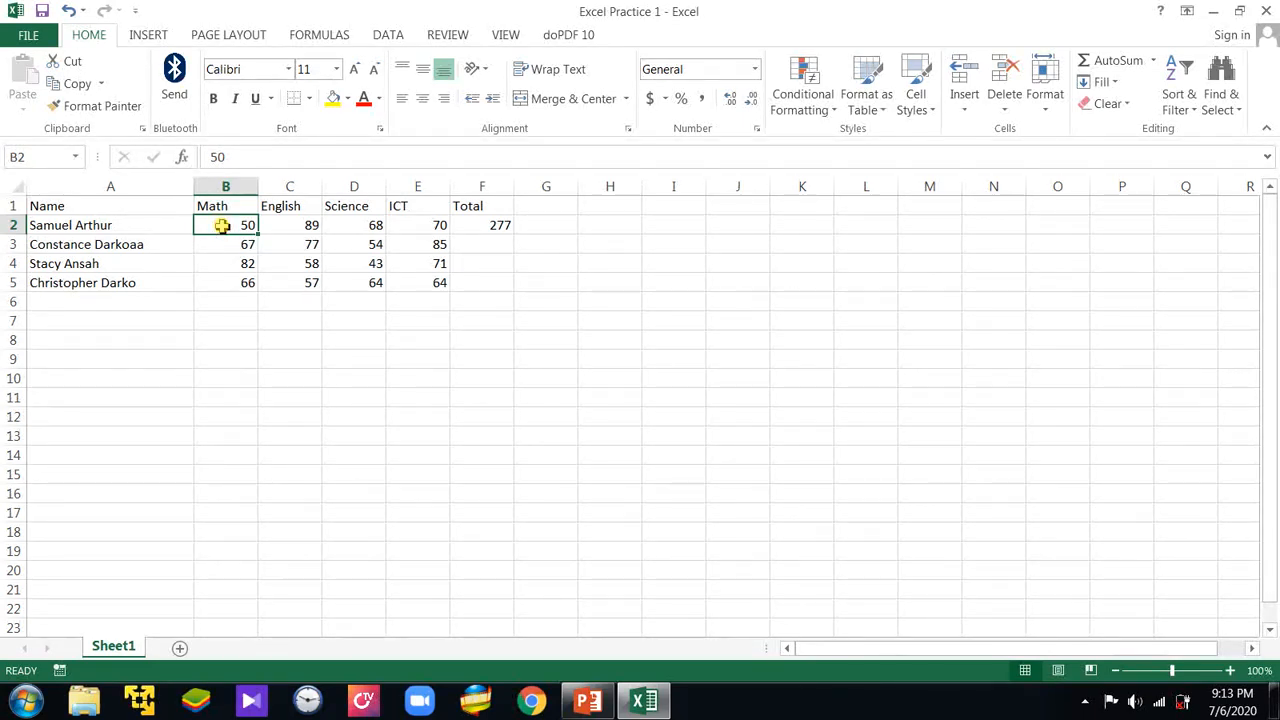
type("62")
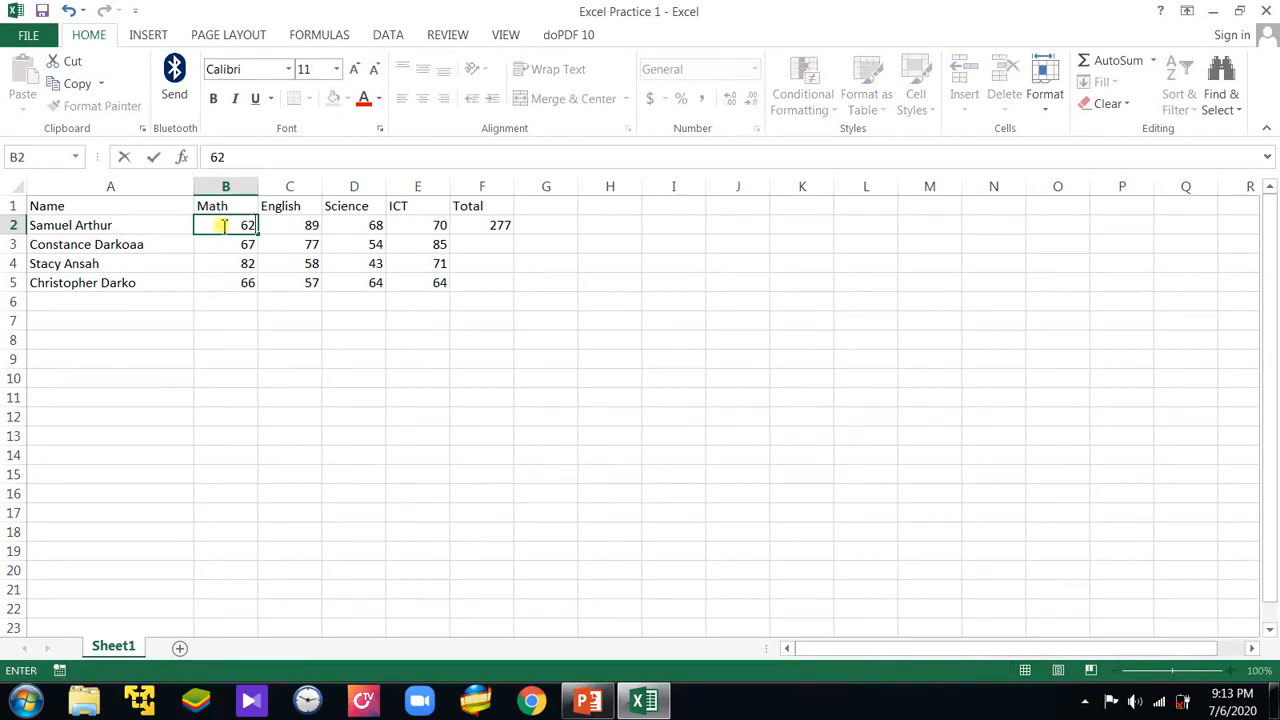
key("Return")
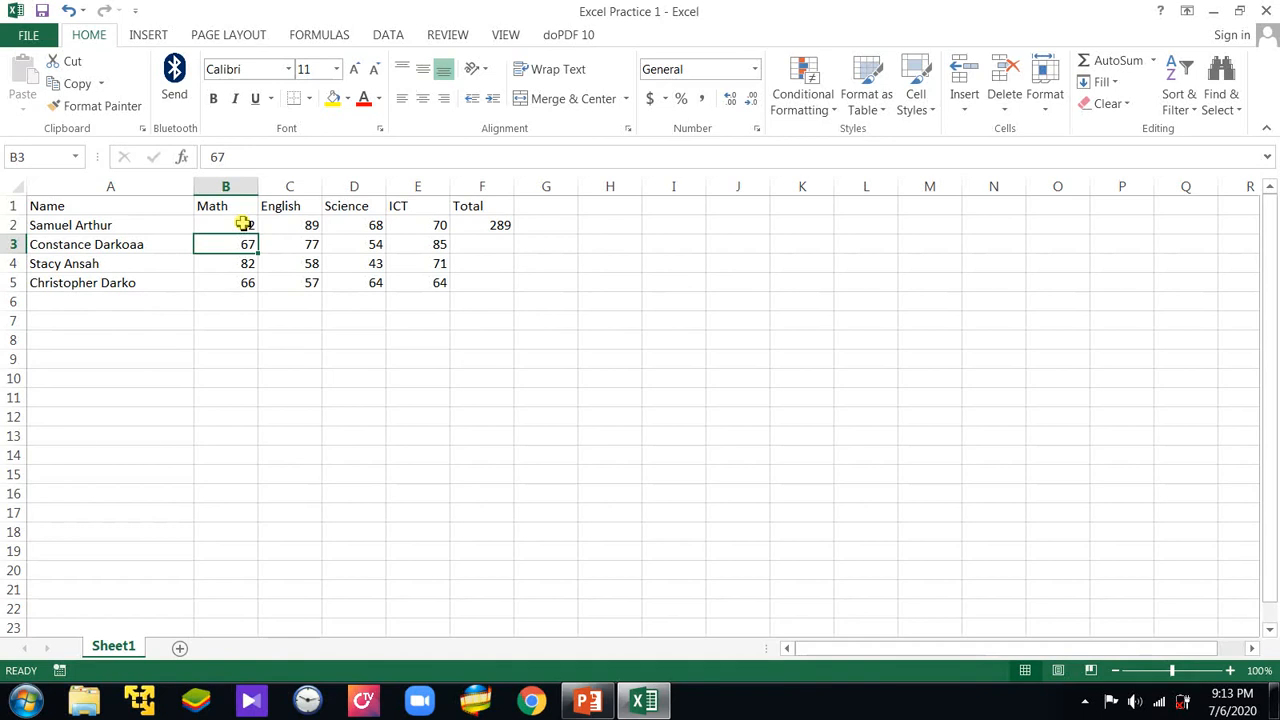
left_click(245, 224)
left_click(305, 225)
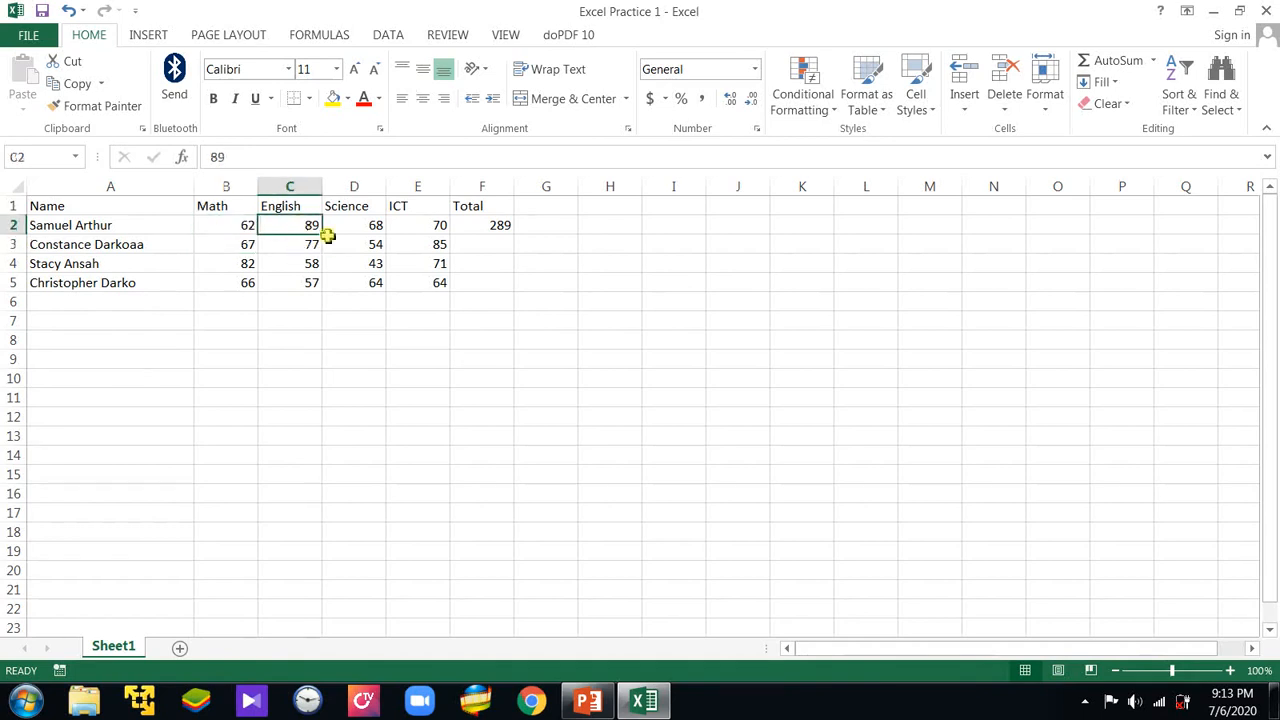
type("7")
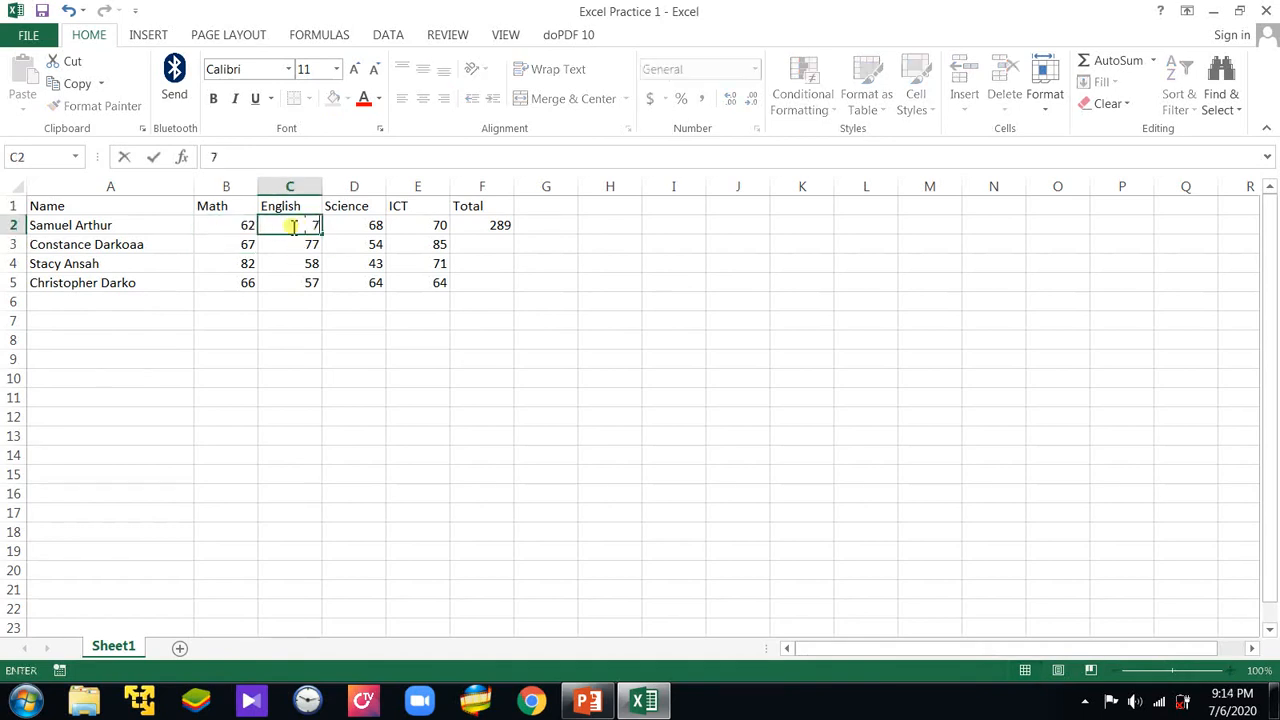
type("4")
key("Return")
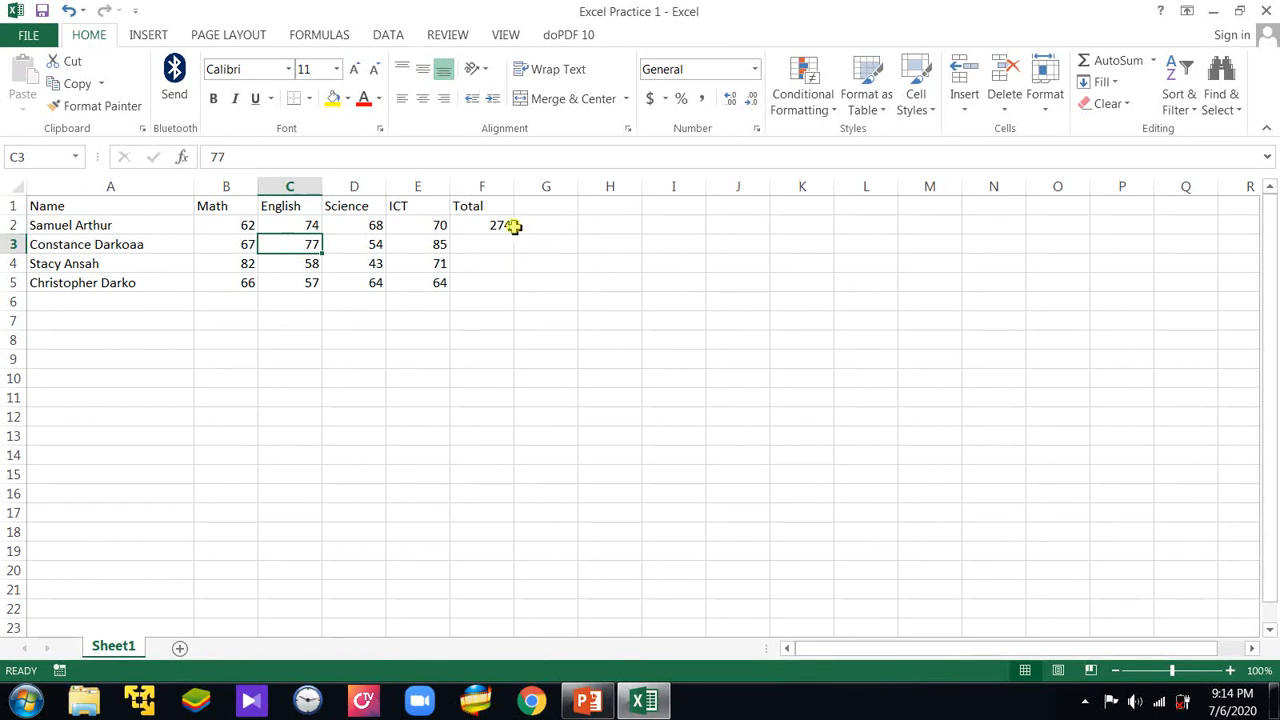
left_click(505, 226)
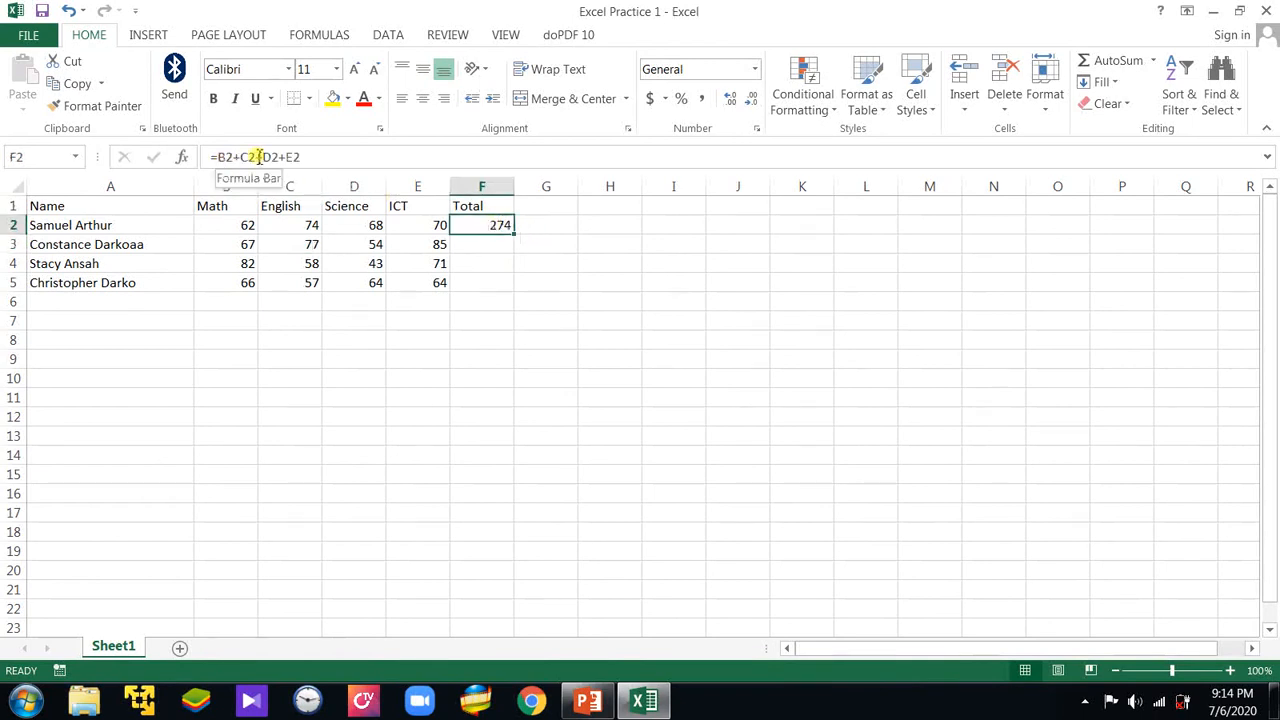
left_click(536, 361)
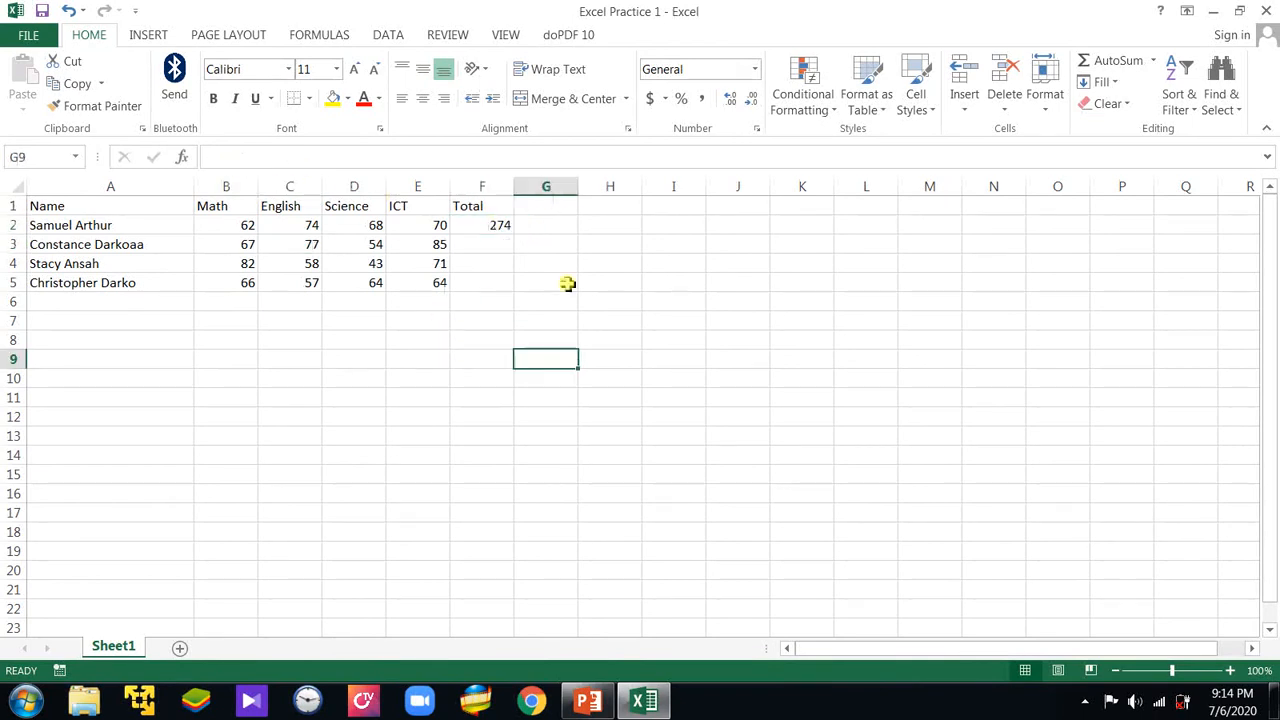
Enter the formula =62+74+68+70 with literal scores in G2, beside the first student's total
left_click(539, 226)
type("=")
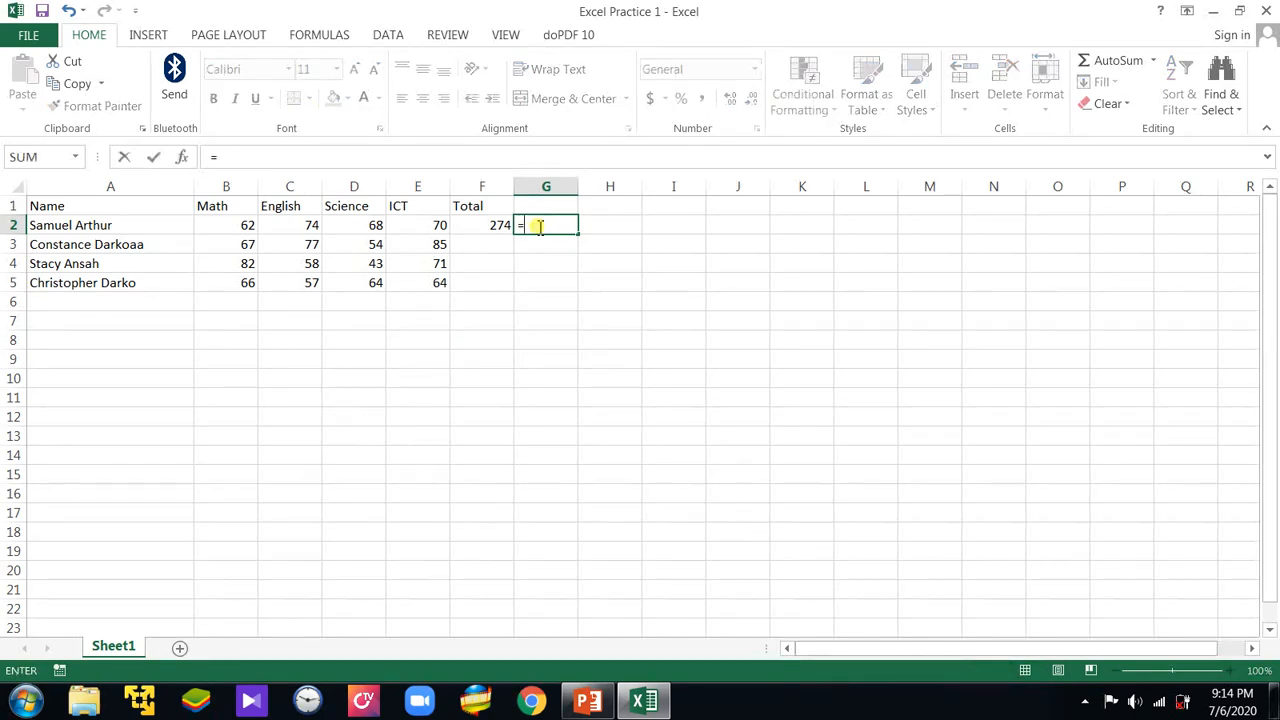
type("62+74+")
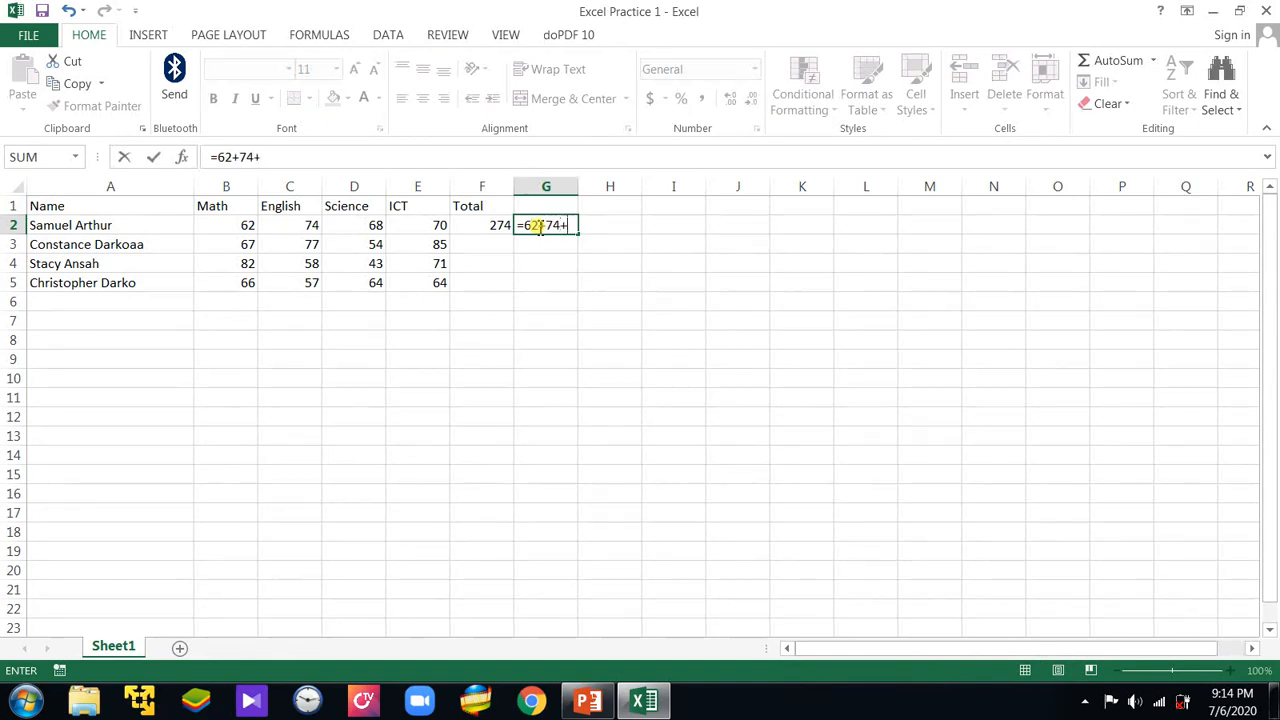
type("68+70")
key("Return")
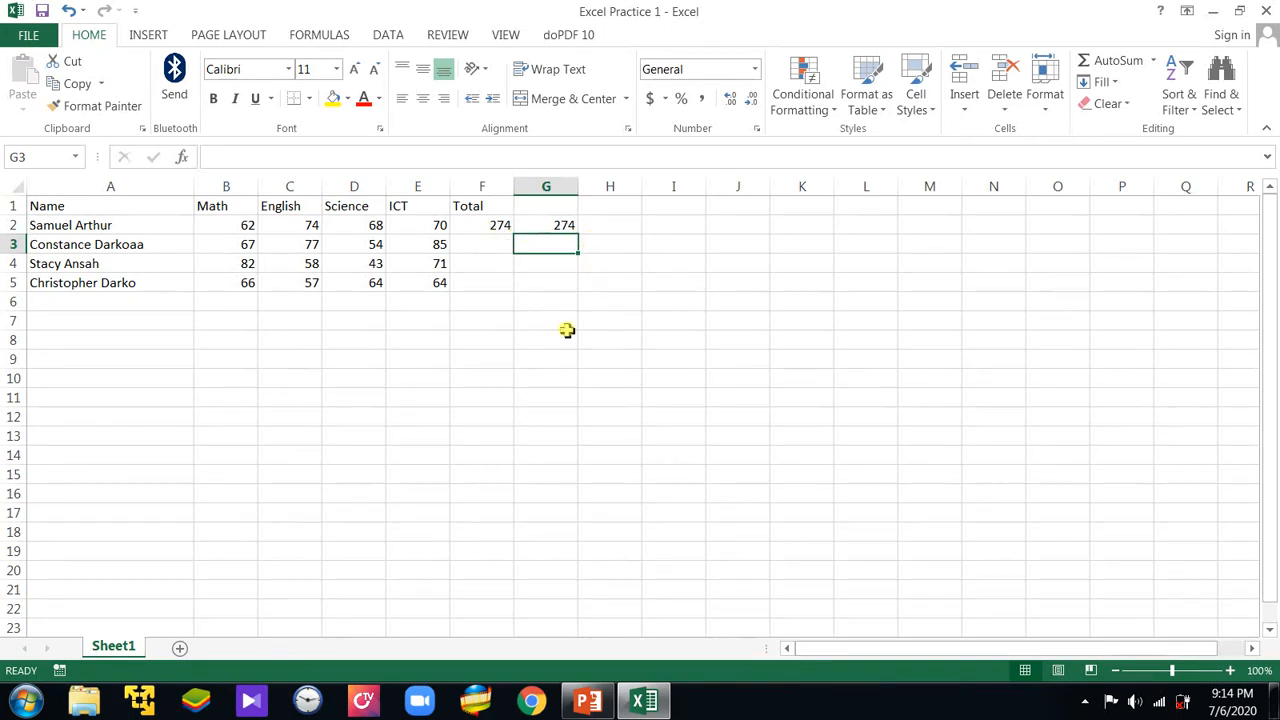
Set the first student's ICT score in E2 to 80
left_click(428, 227)
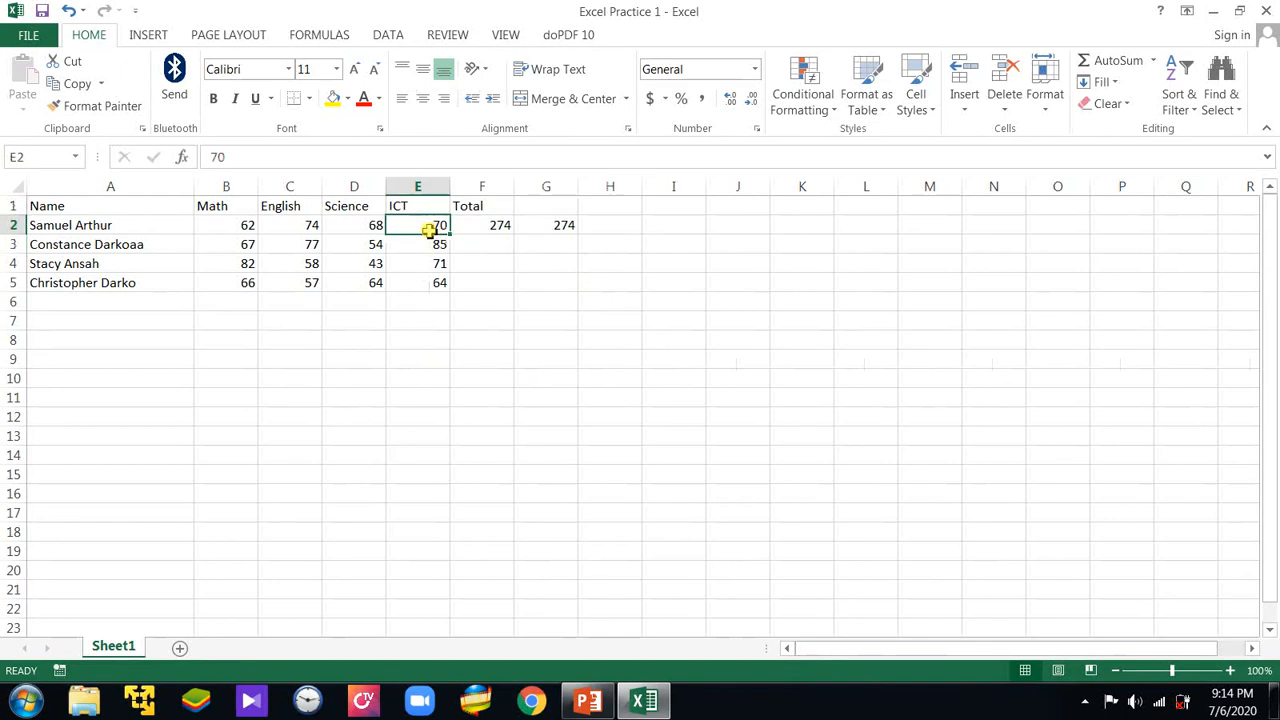
type("80")
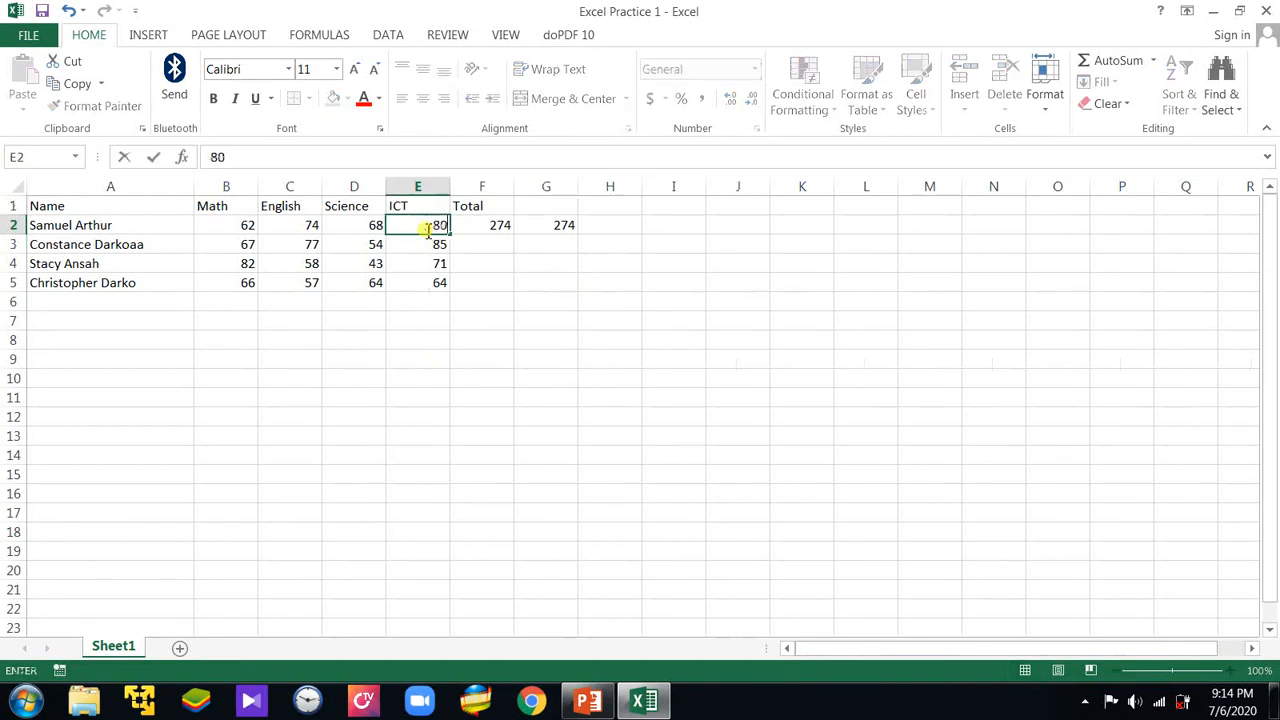
key("Return")
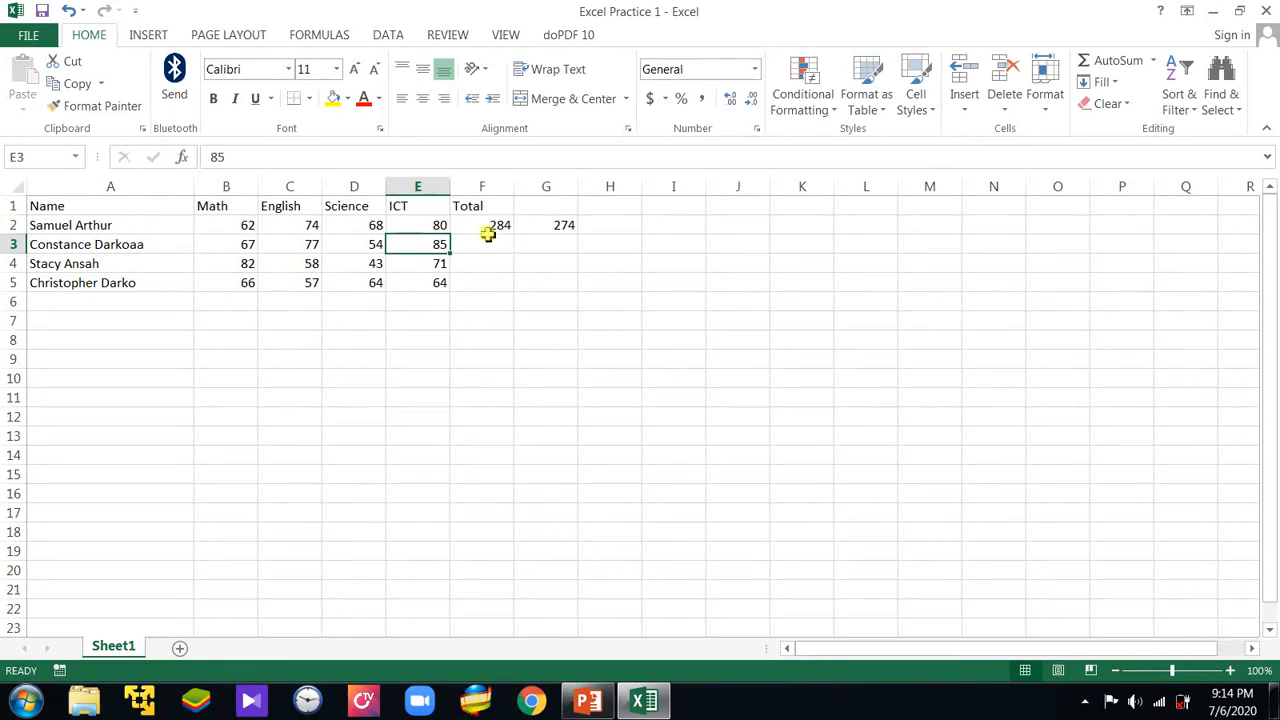
Clear the literal-number formula from G2
left_click(567, 226)
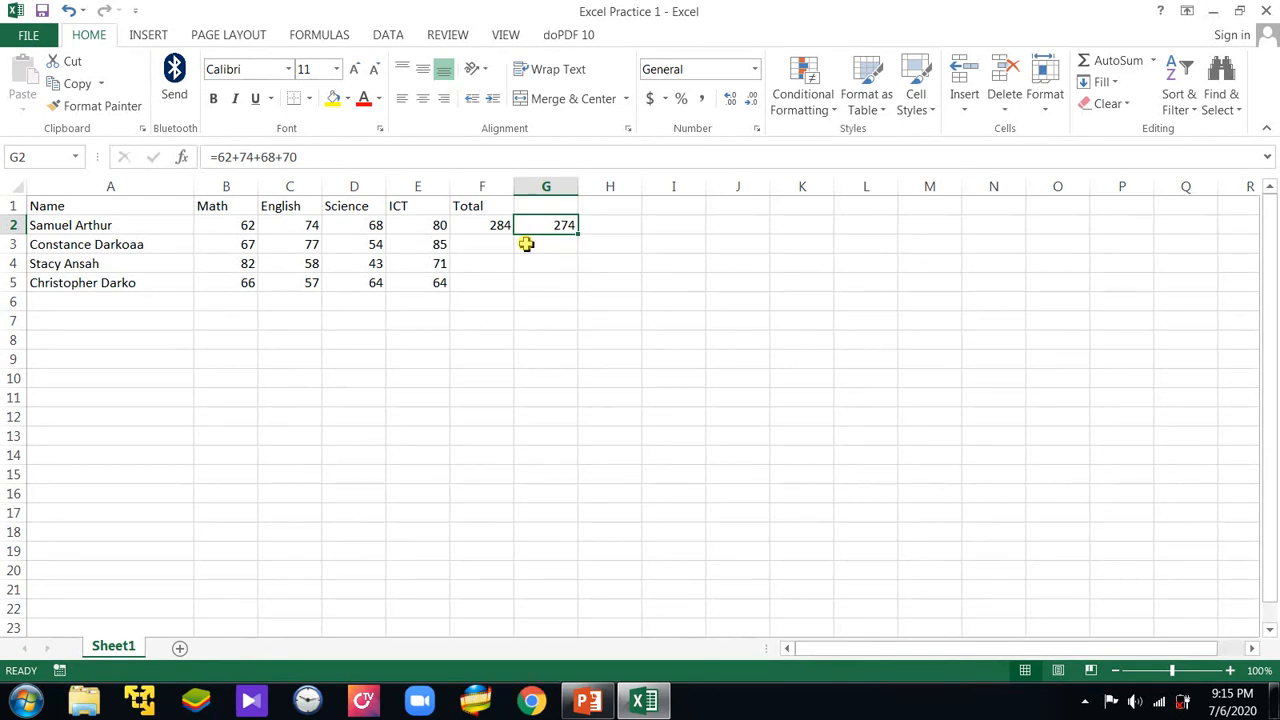
key("Delete")
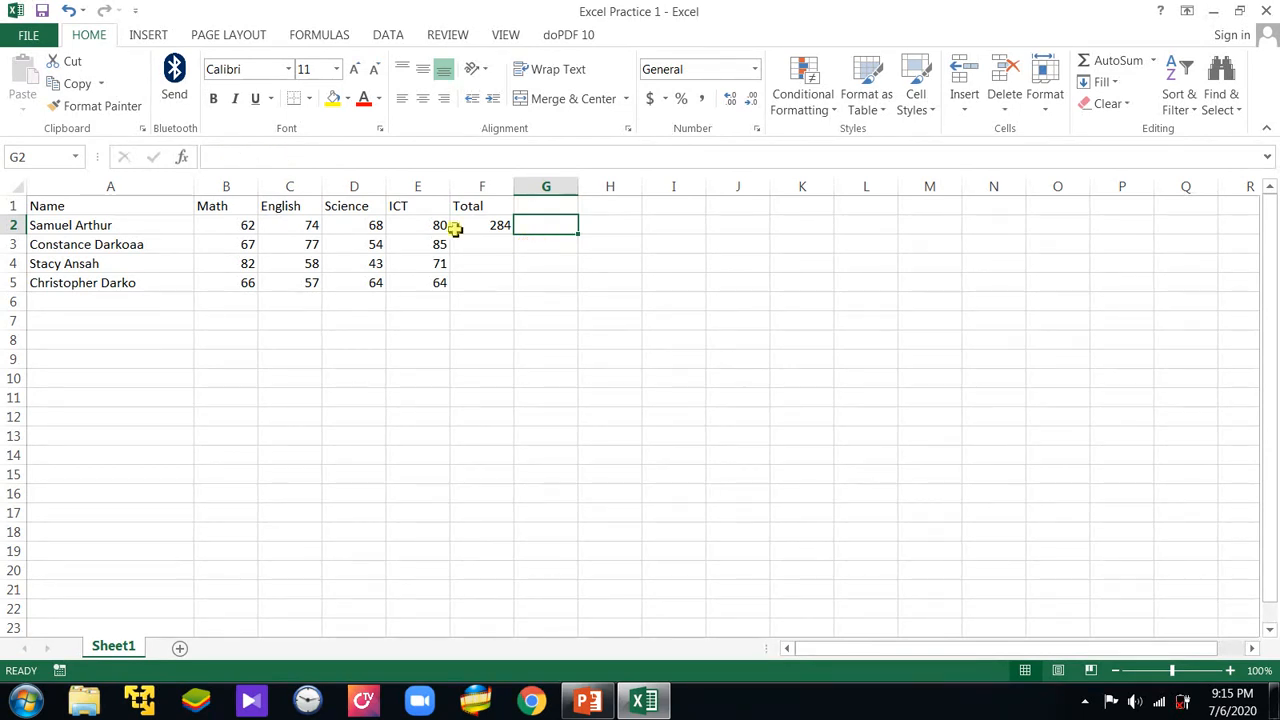
Enter the formula =B3+C3+D3+E3 in F3 to total the second student's scores
left_click(478, 250)
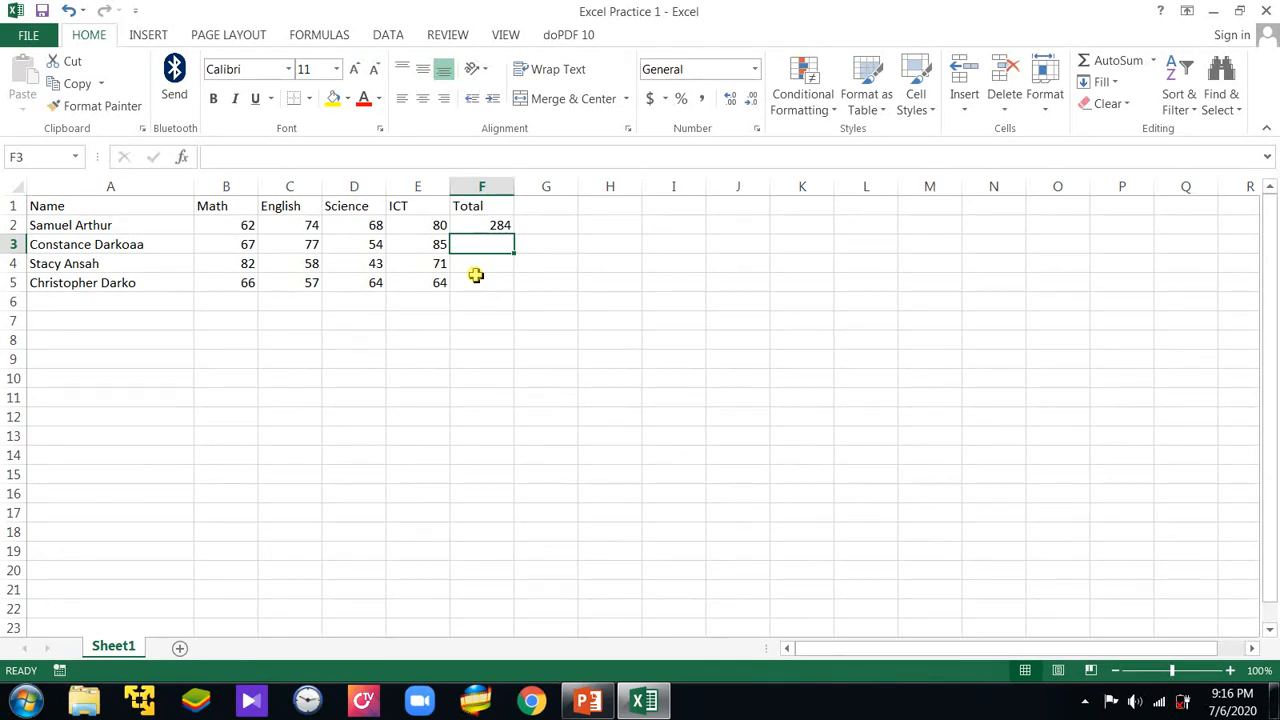
type("=")
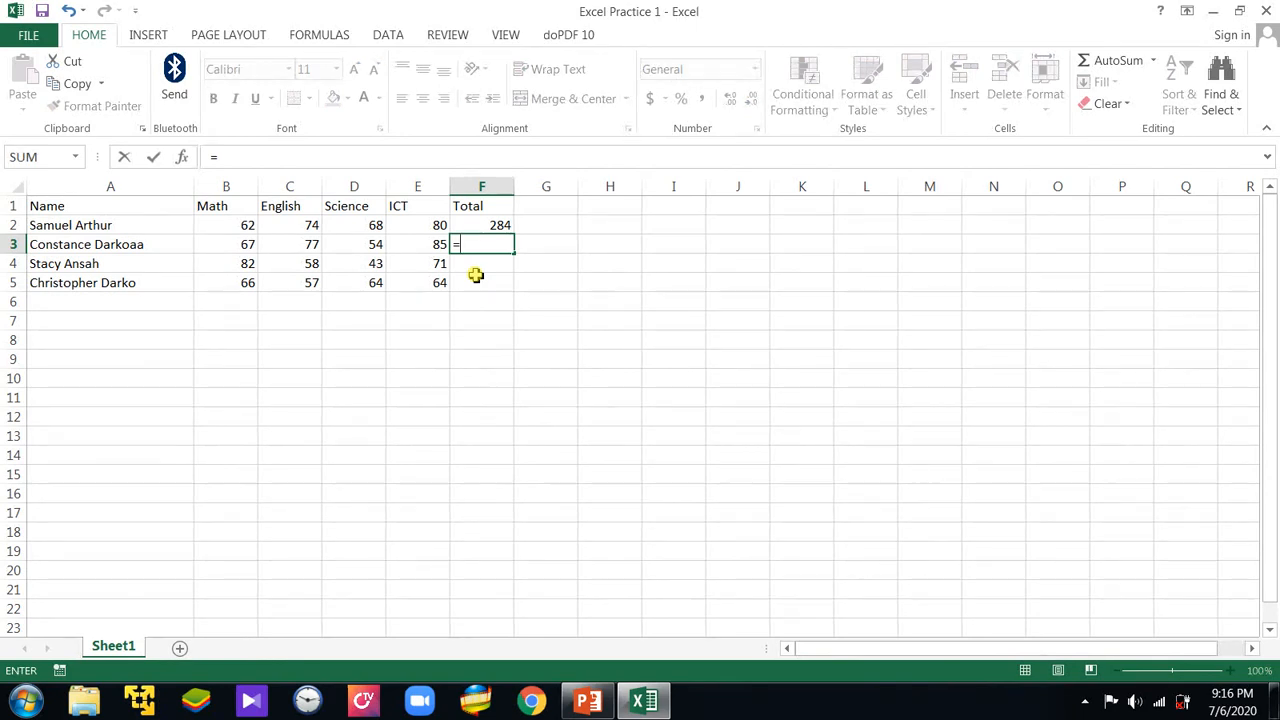
type("B3")
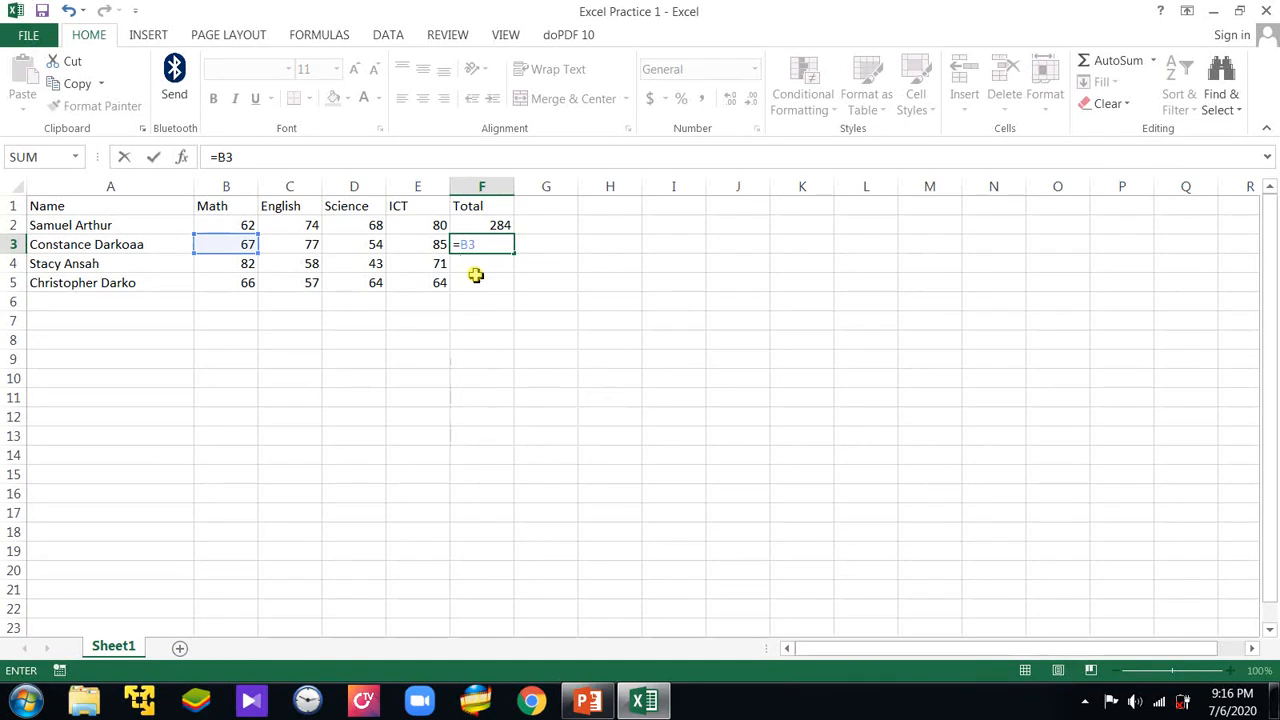
type("+C")
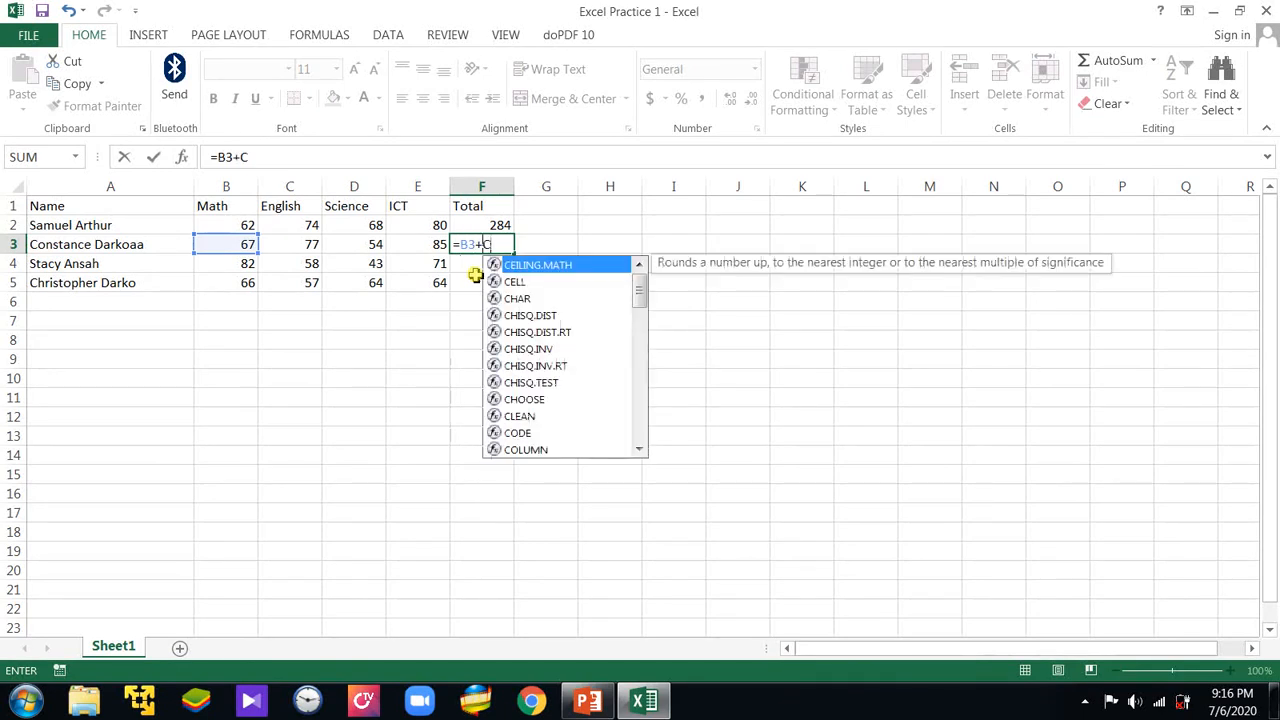
type("3")
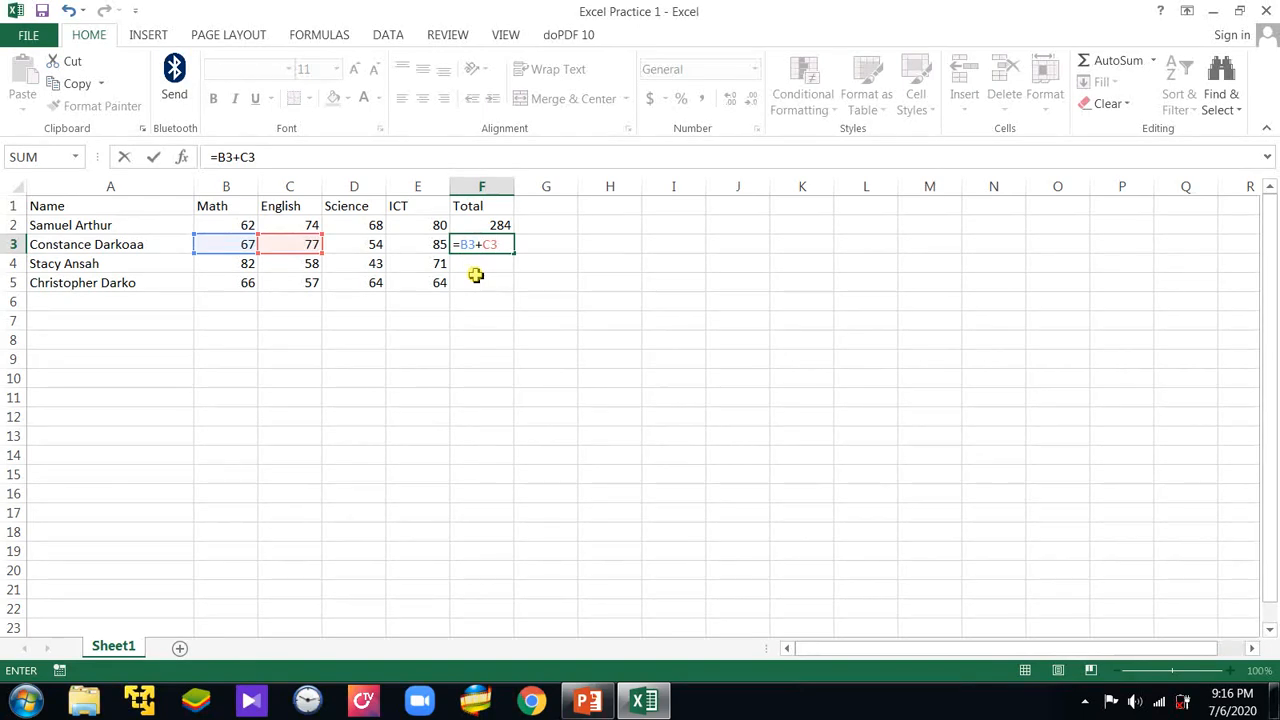
type("+D")
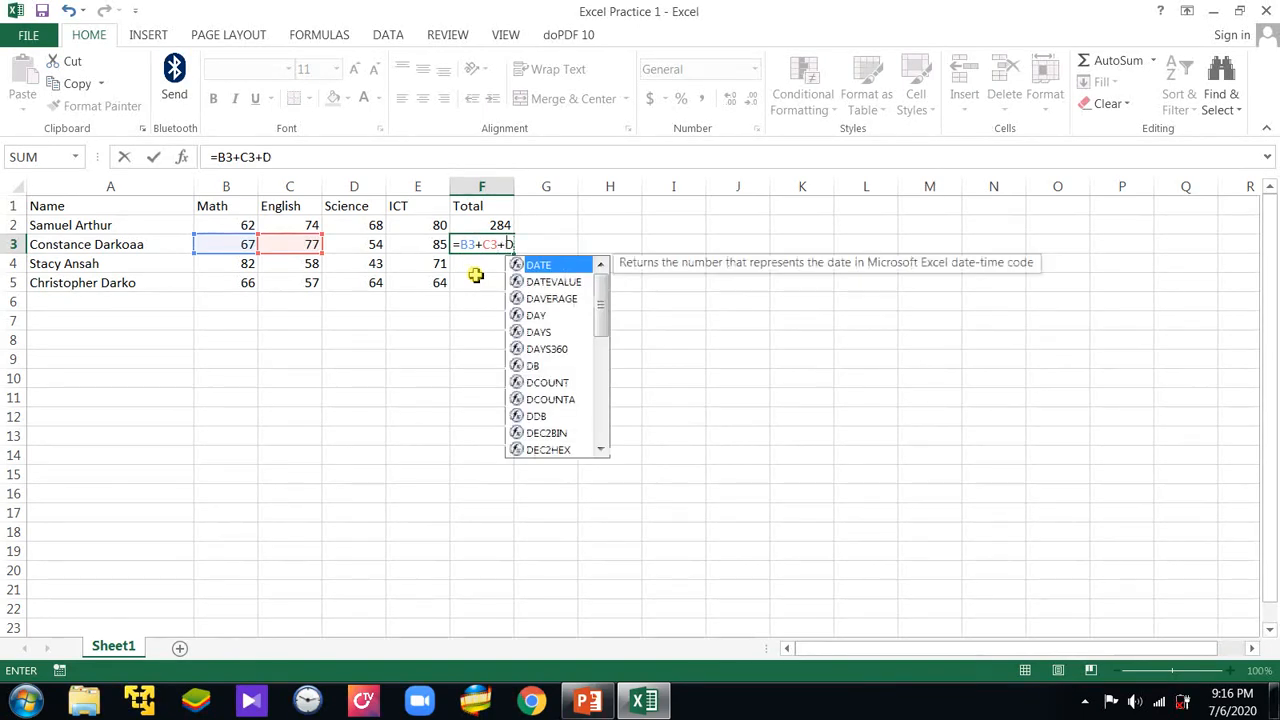
type("3")
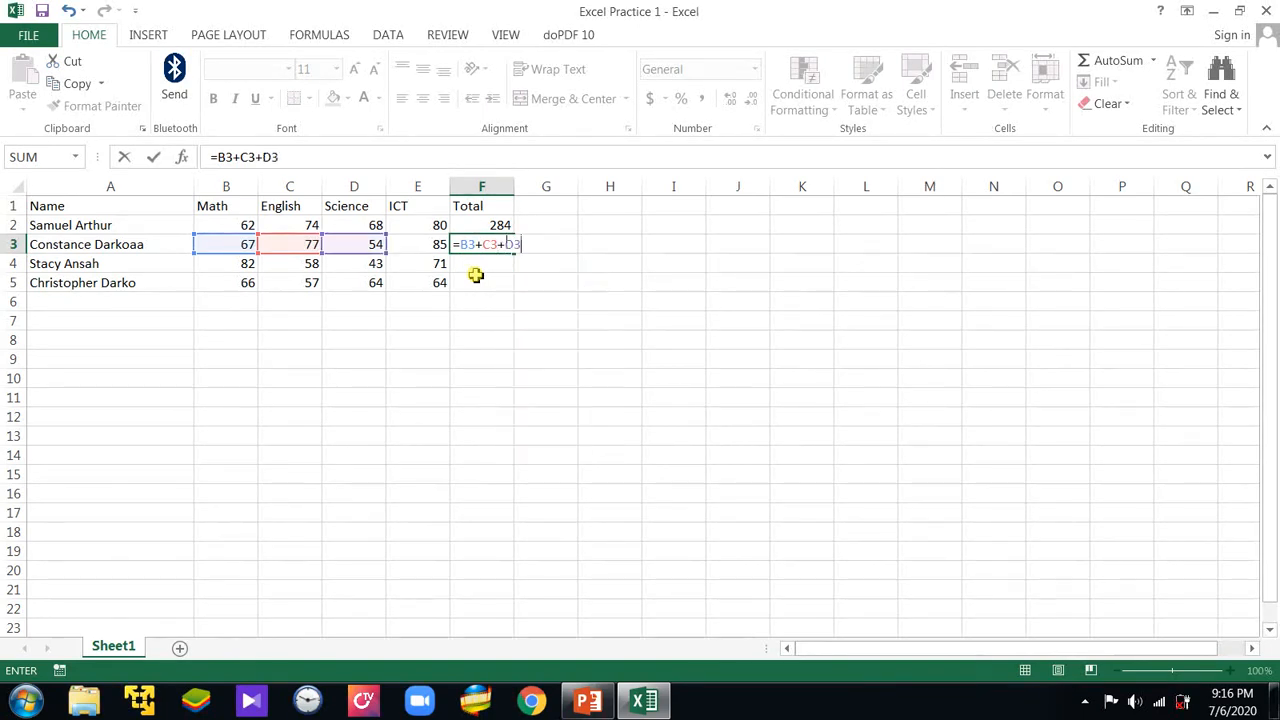
type("+E3")
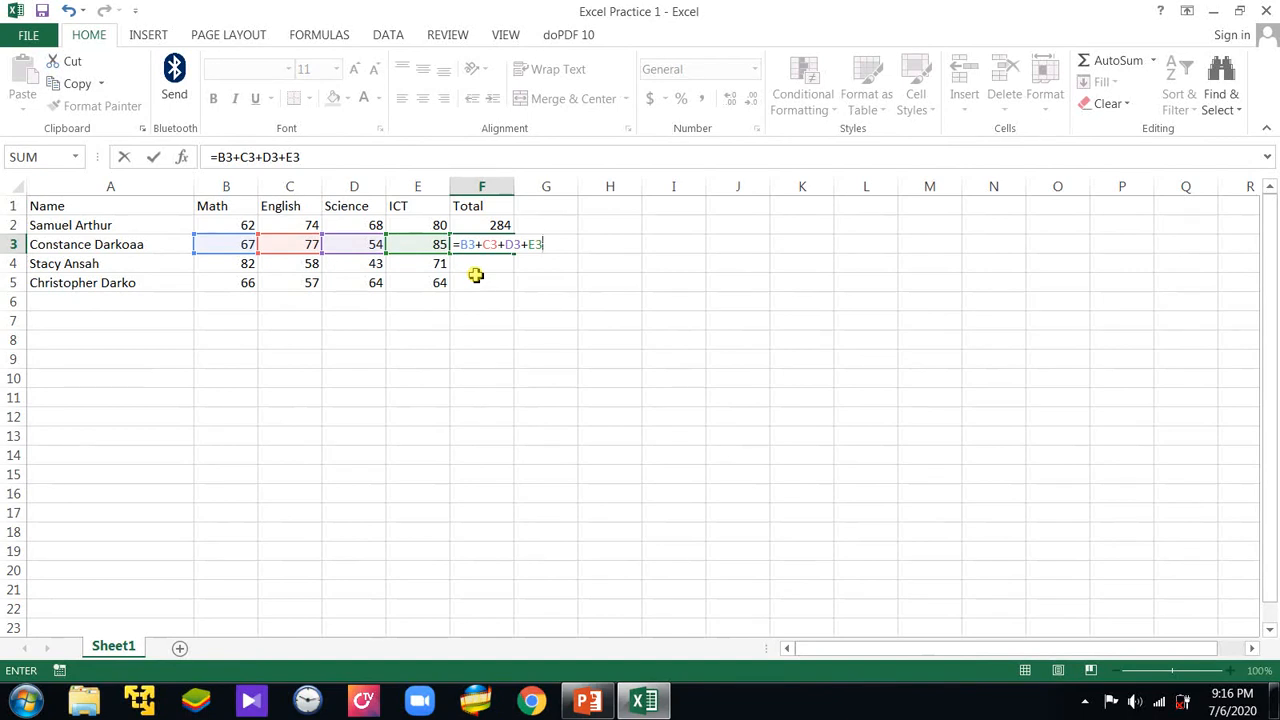
key("Return")
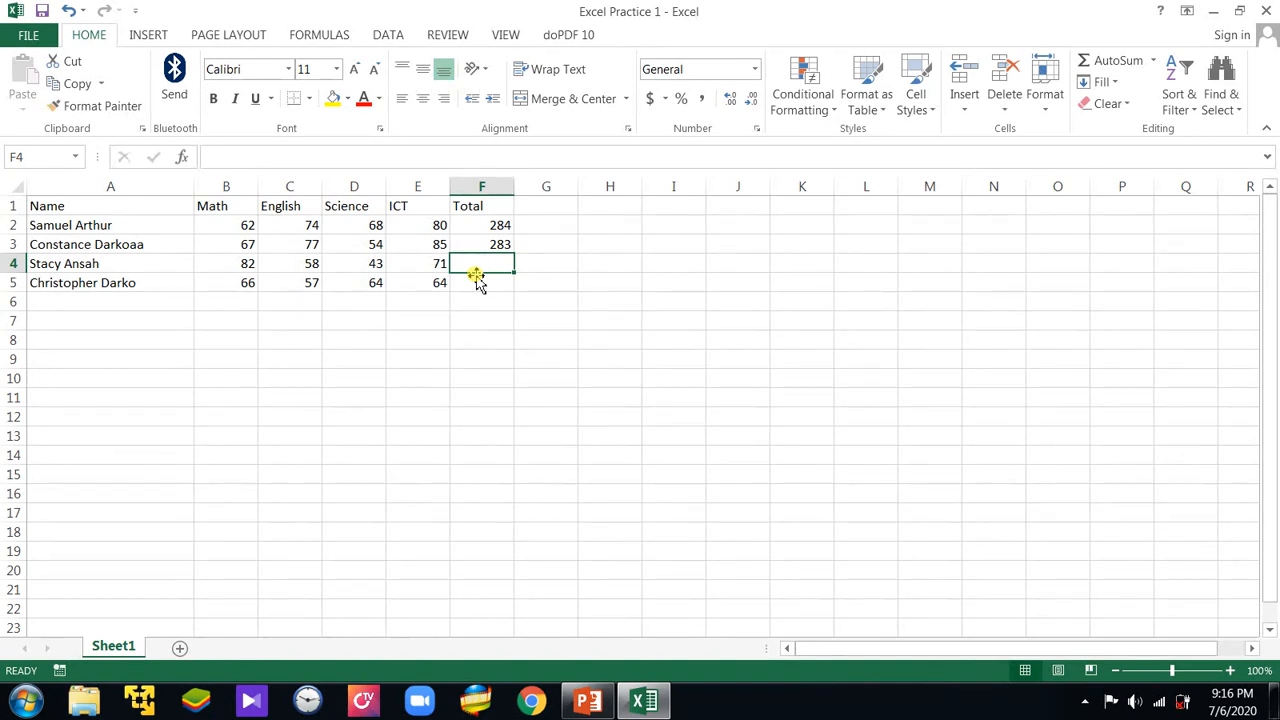
Enter the formula =B4+C4+D4+E4 in F4 to total the third student's scores
type("=")
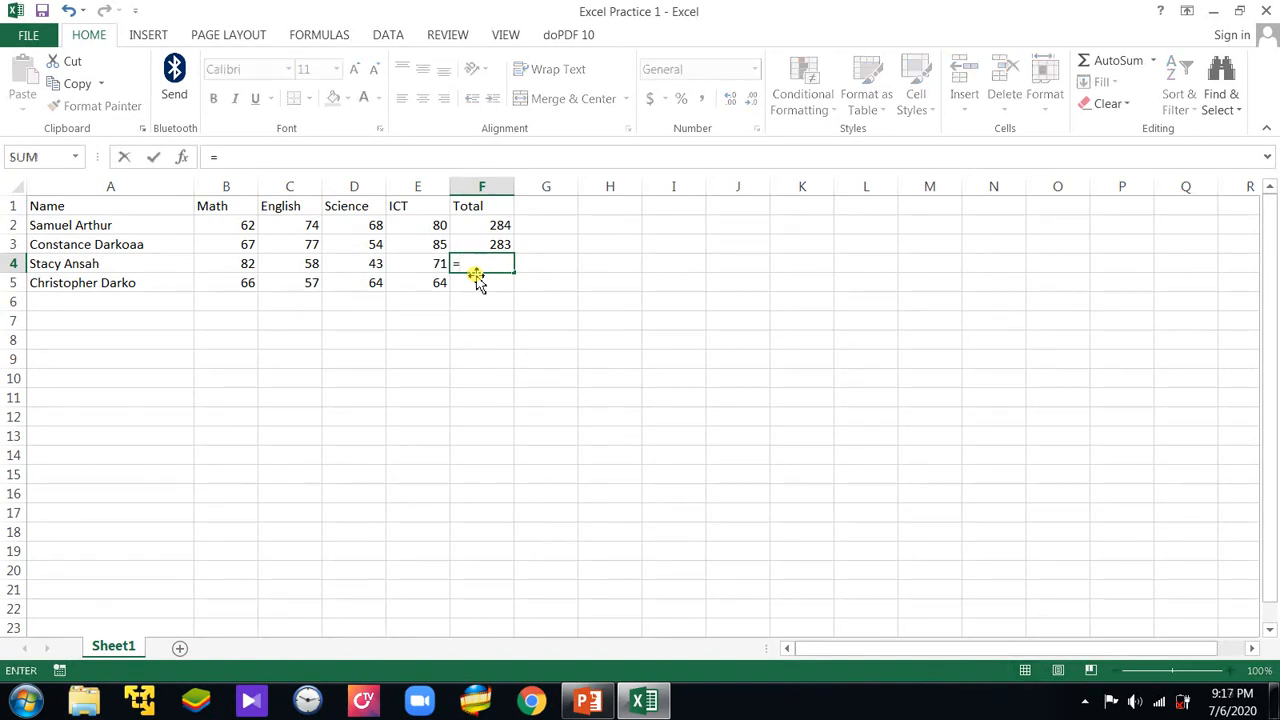
type("B")
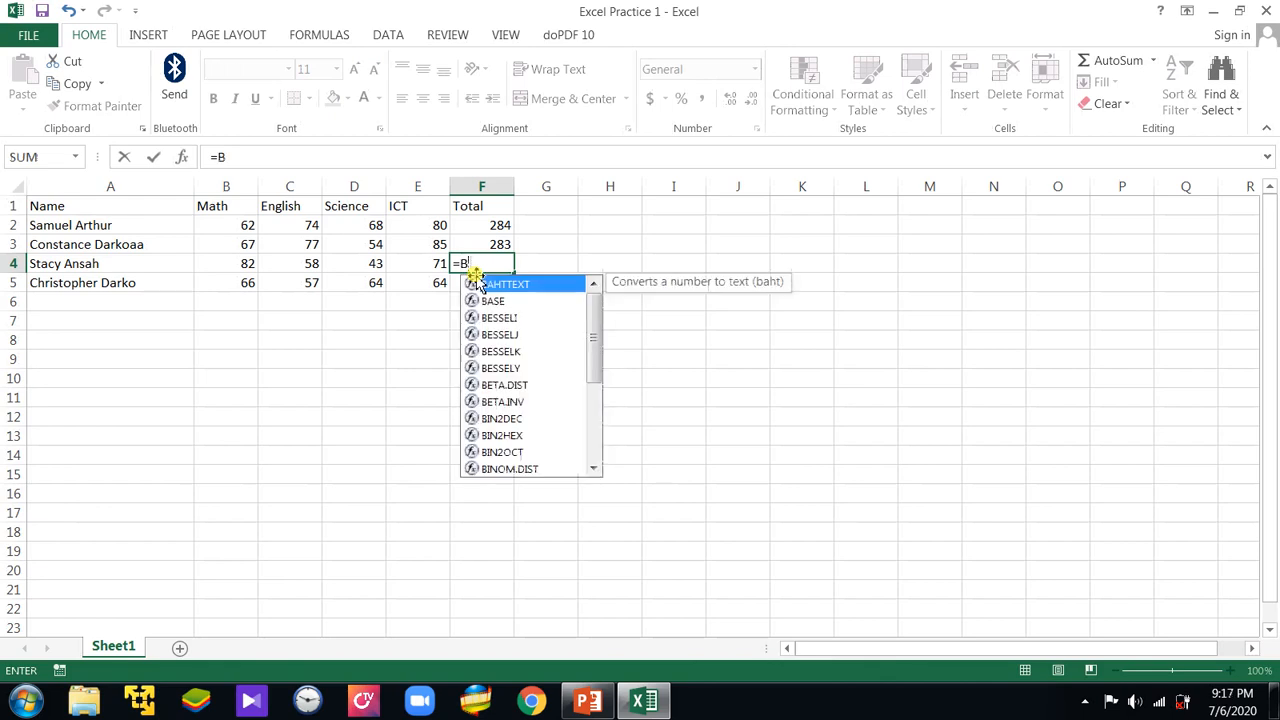
type("4")
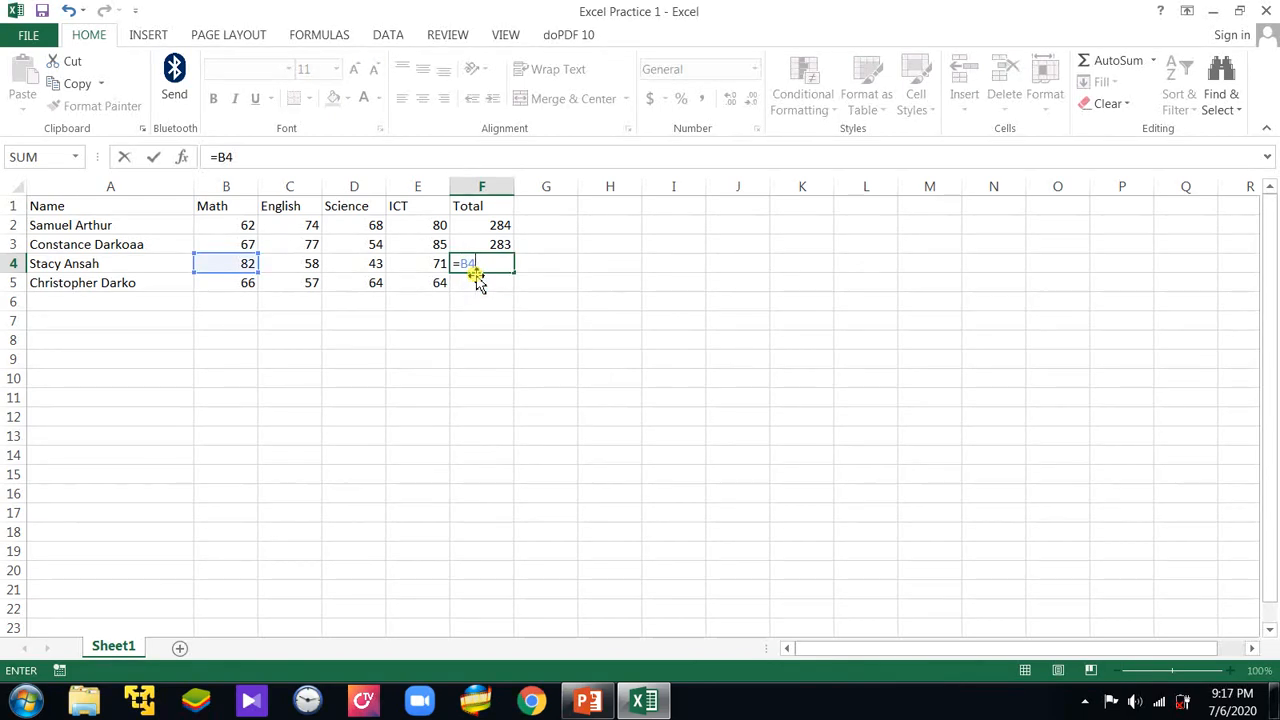
type("-C")
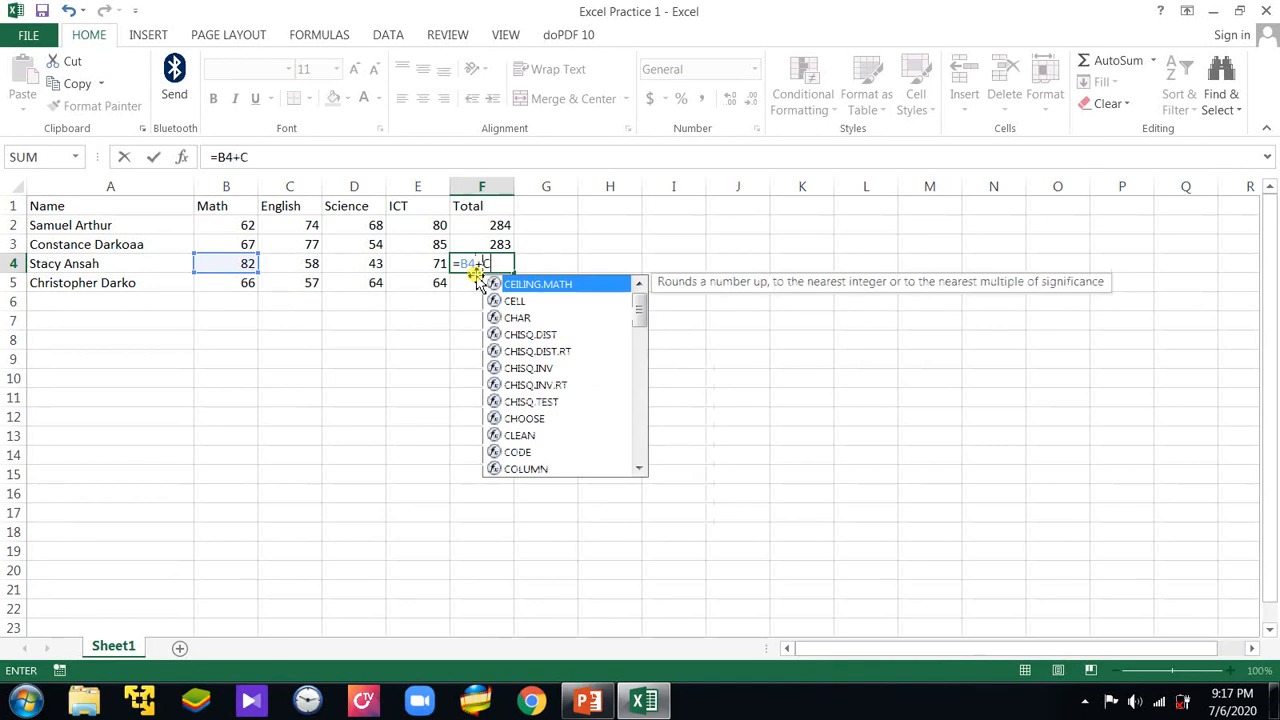
type("4+D4")
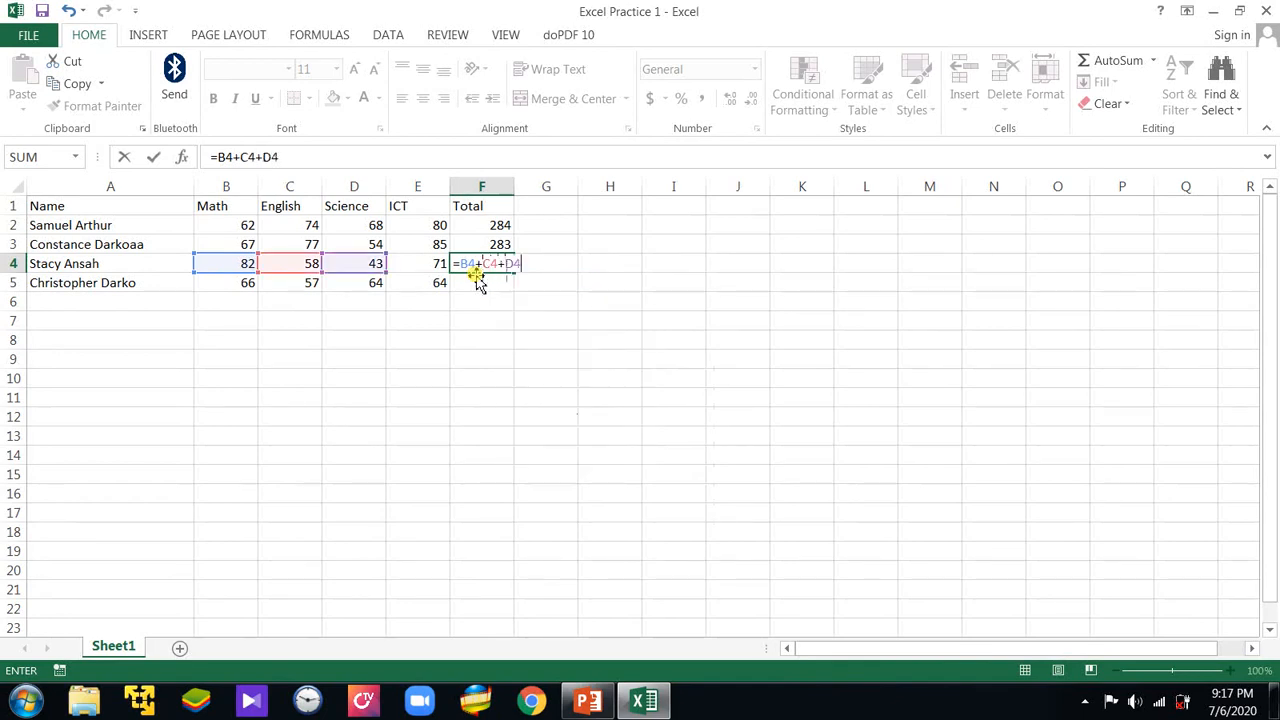
type("+E4")
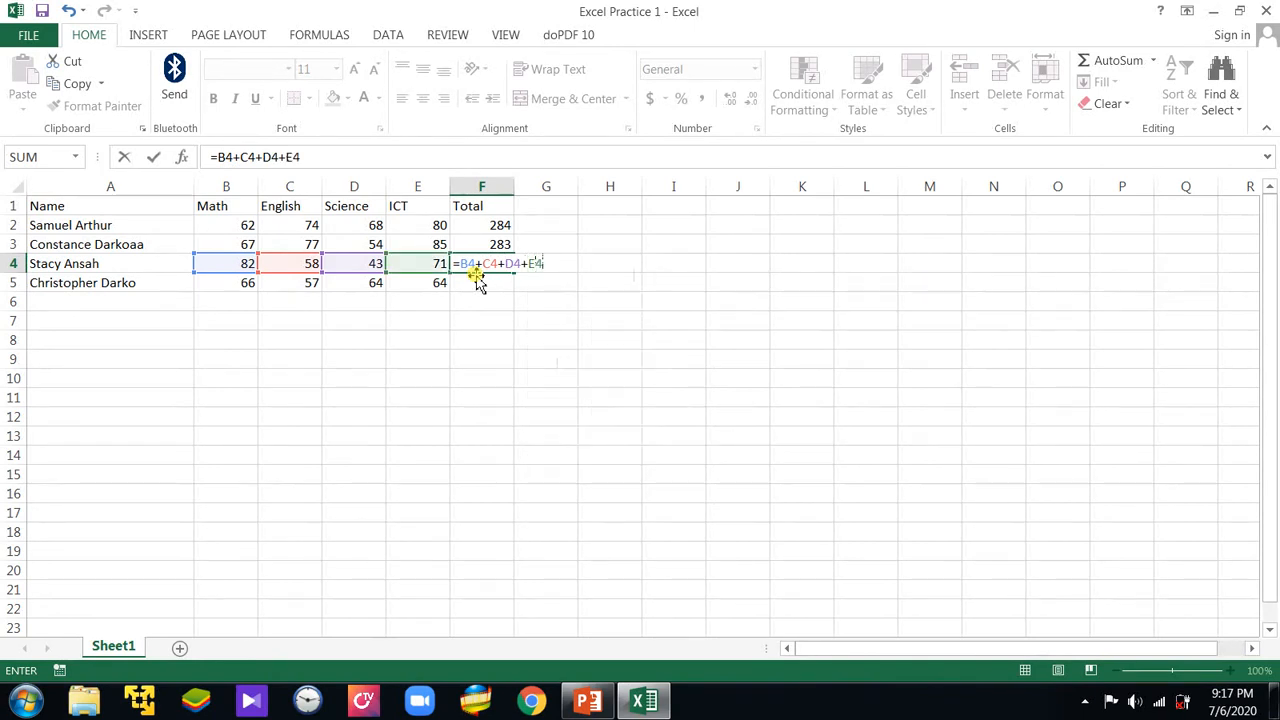
key("Return")
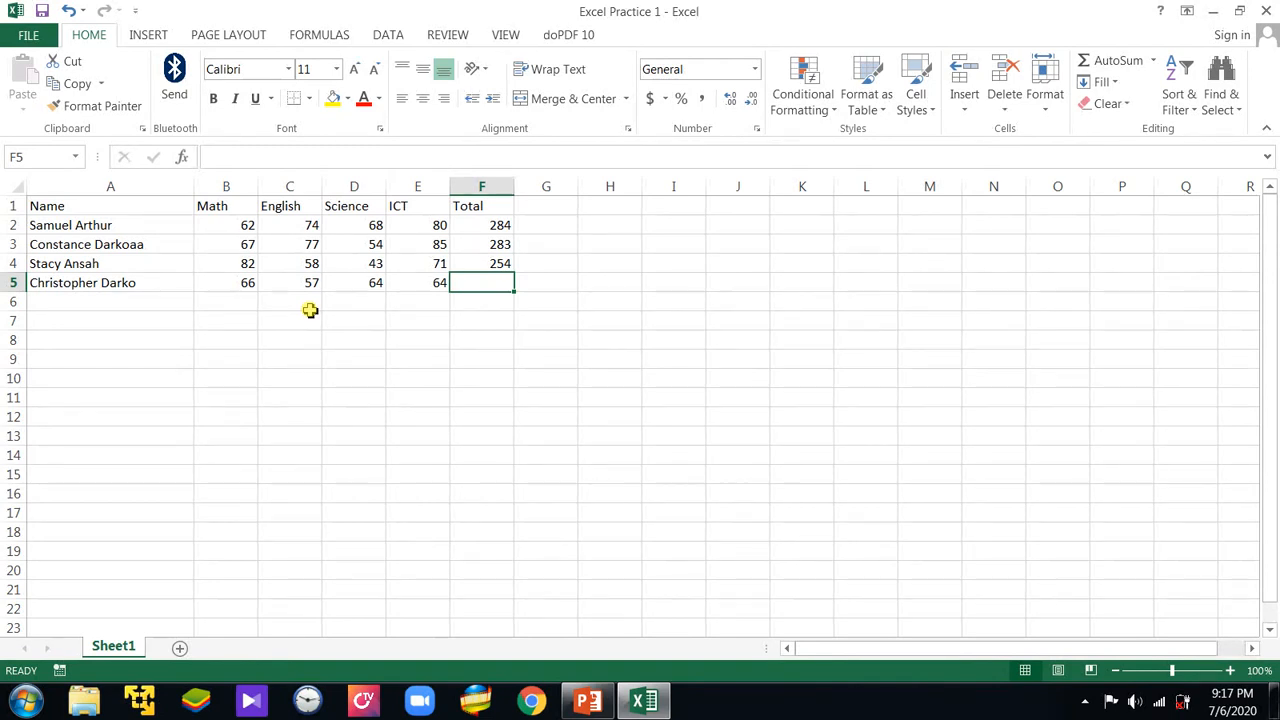
Enter the formula =B5+C5+D5+E5 in F5 to total the fourth student's scores
type("=")
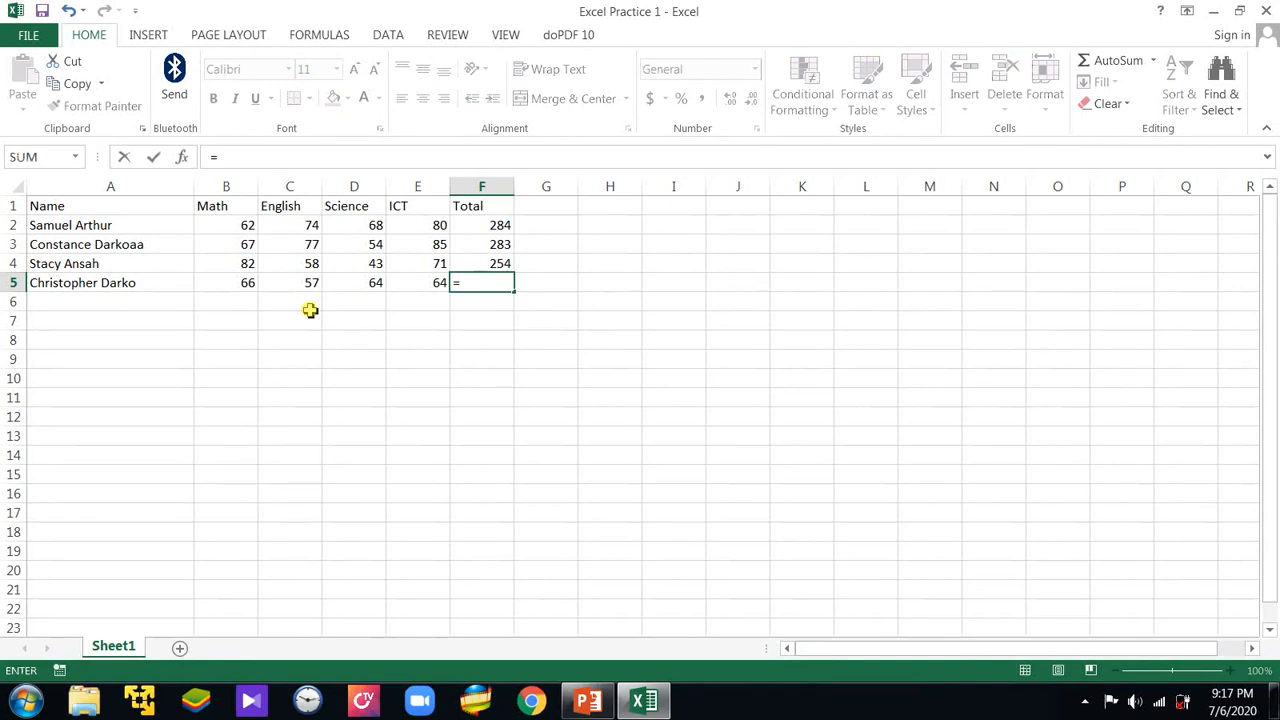
type("B")
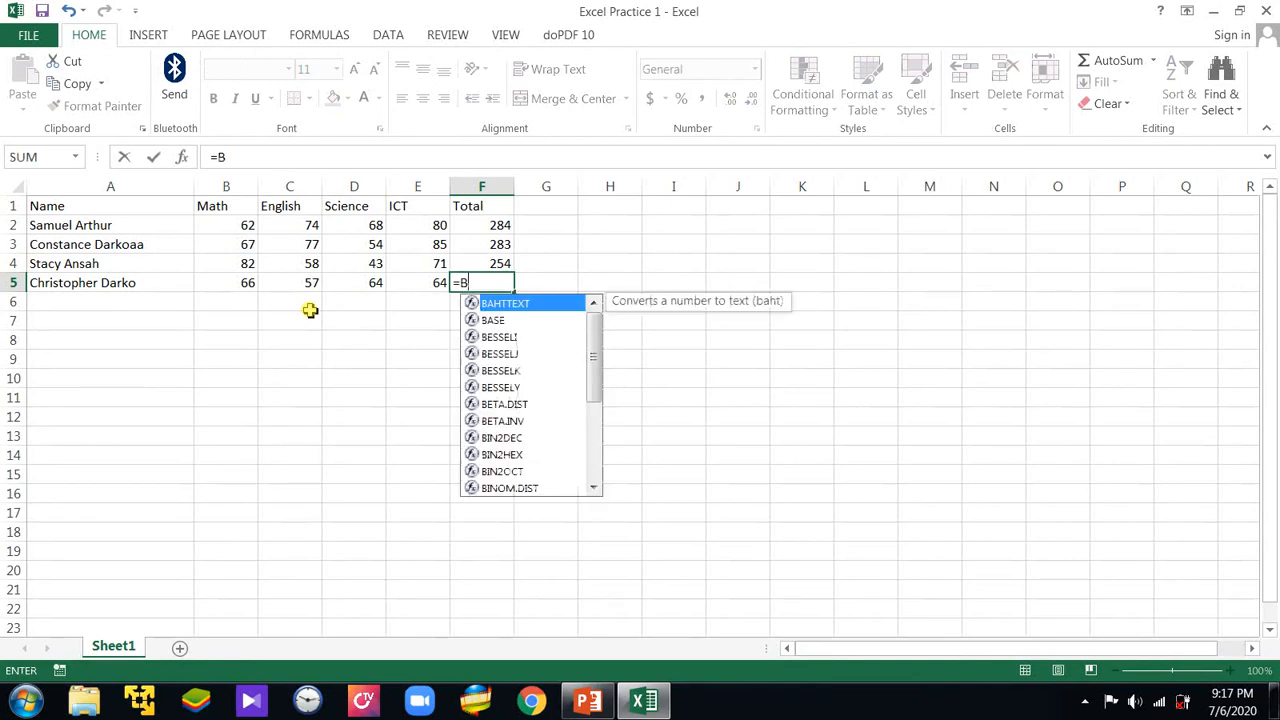
type("5")
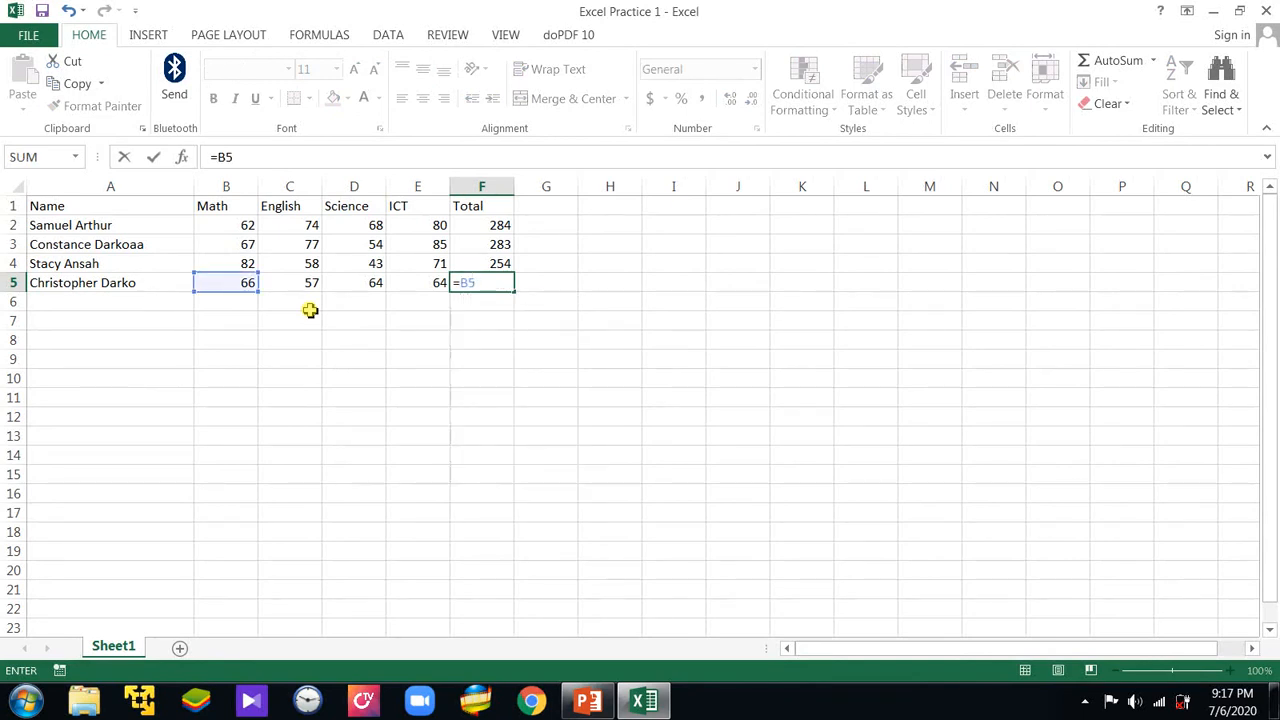
type("+C5")
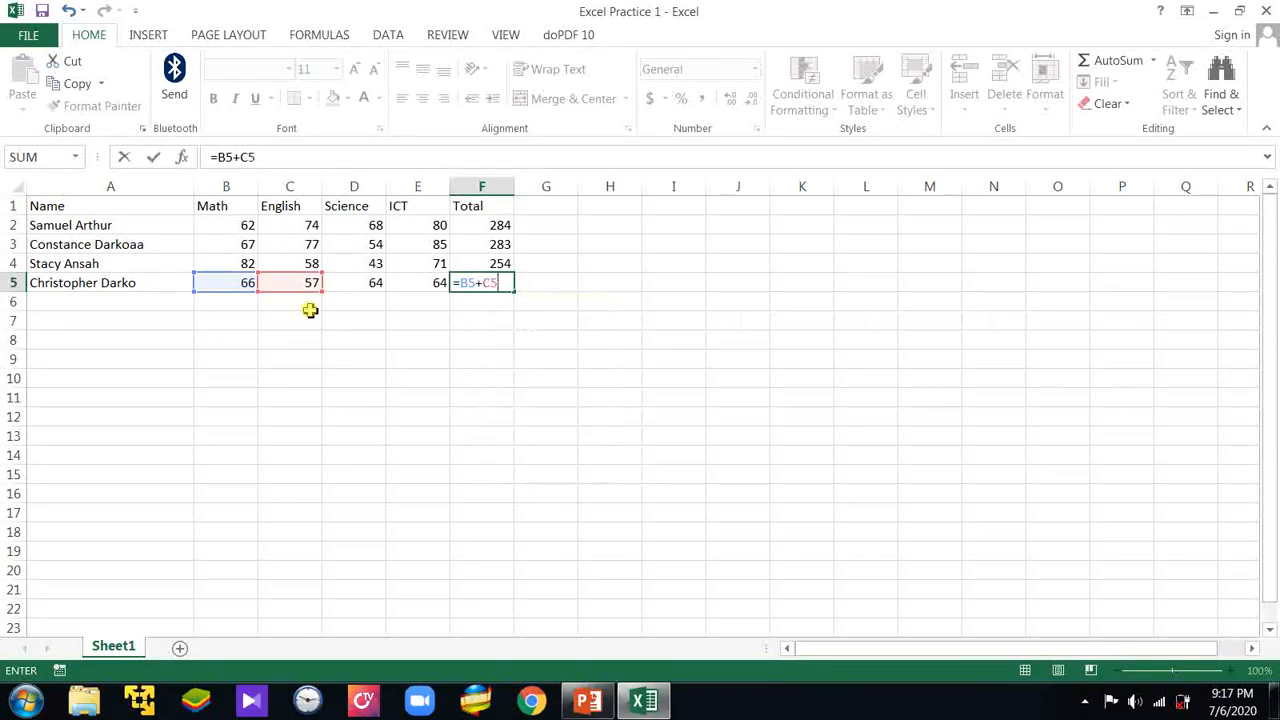
type("+D5")
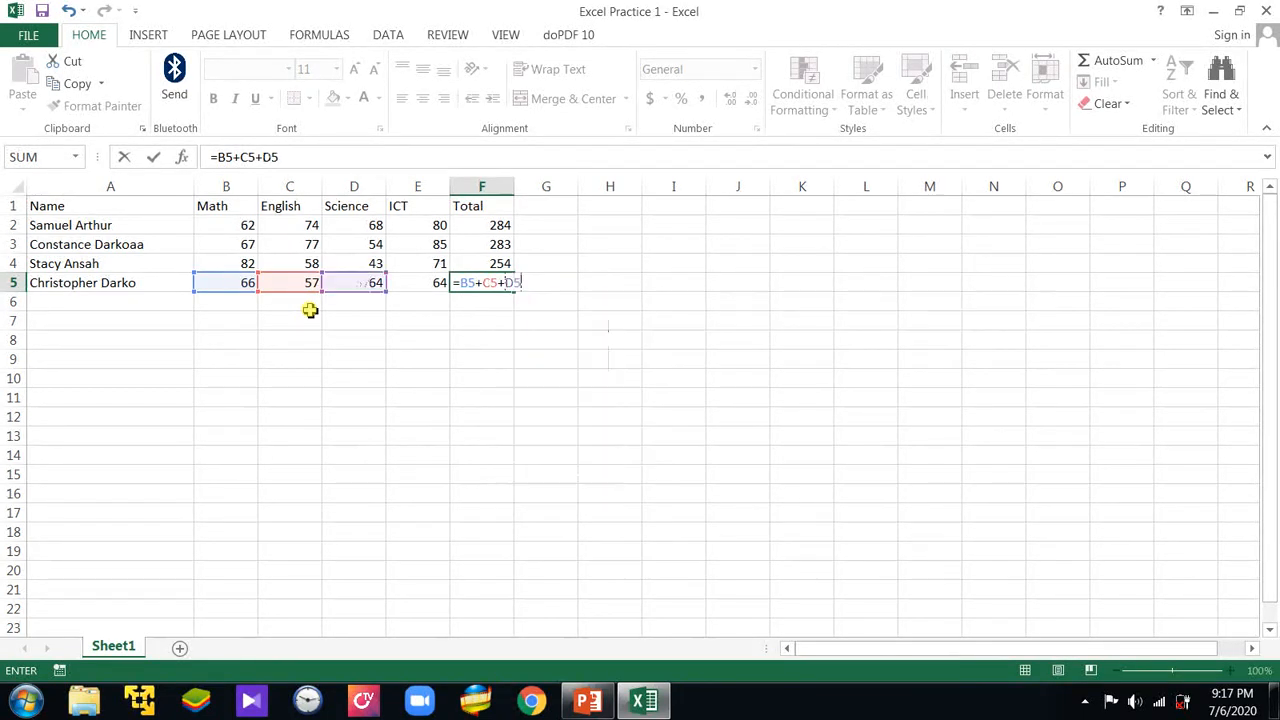
type("+E5")
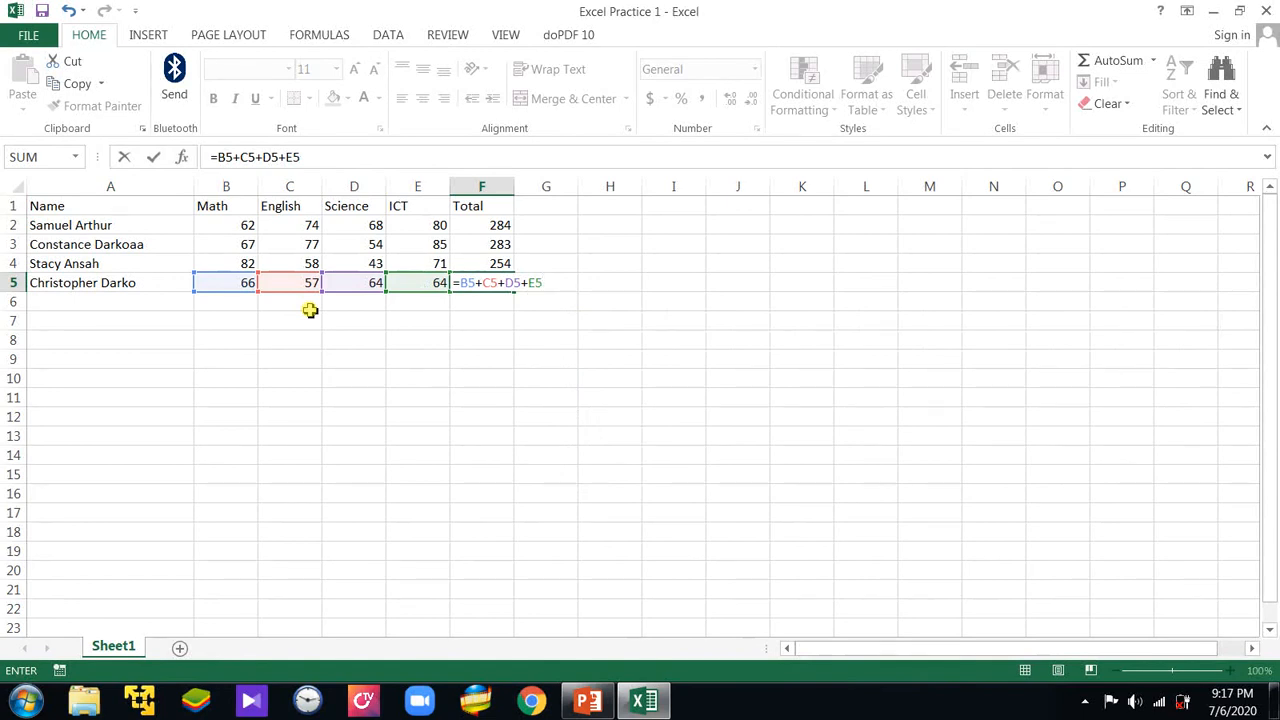
key("Return")
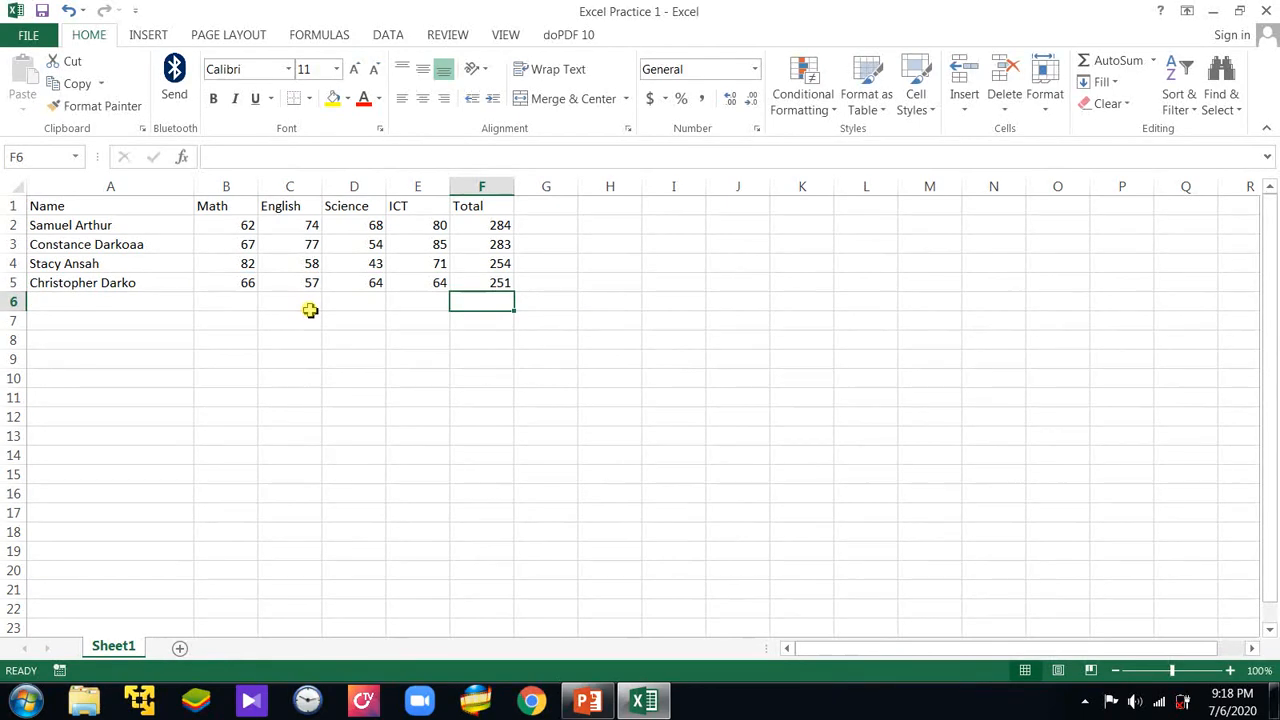